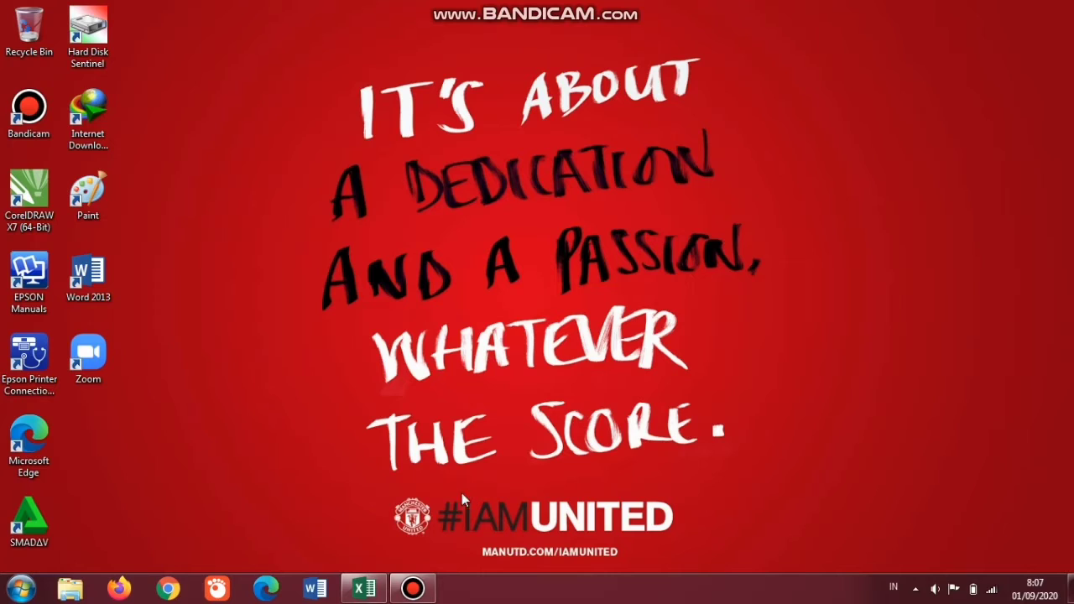
Switch to the open Book1 workbook in Excel and clear the selection on the Thing and Price table
{"action": "mouse_move", "coordinate": [364, 590]}
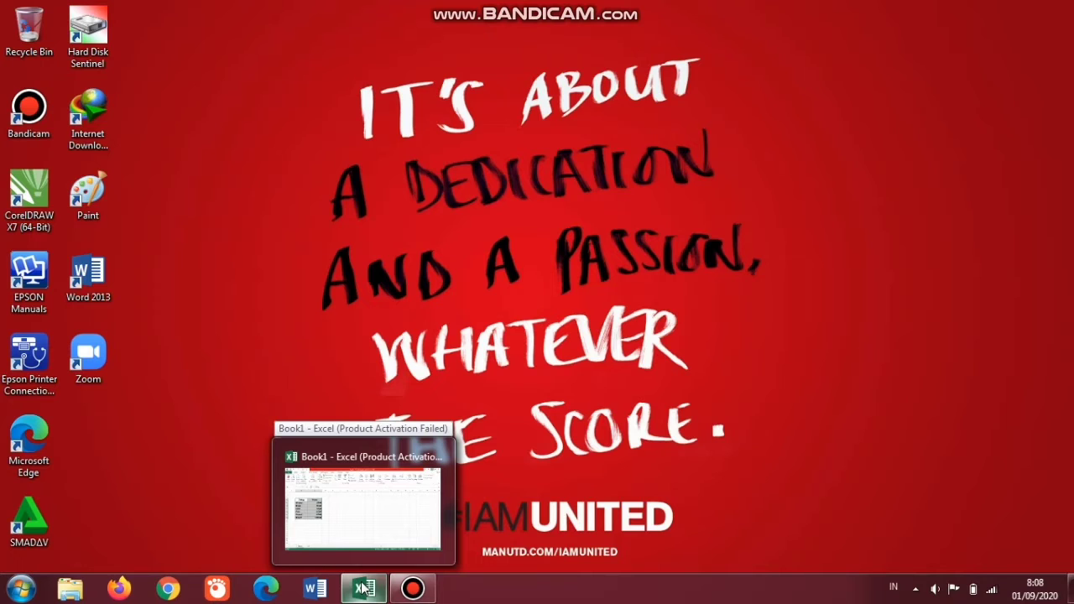
{"action": "left_click", "coordinate": [363, 590]}
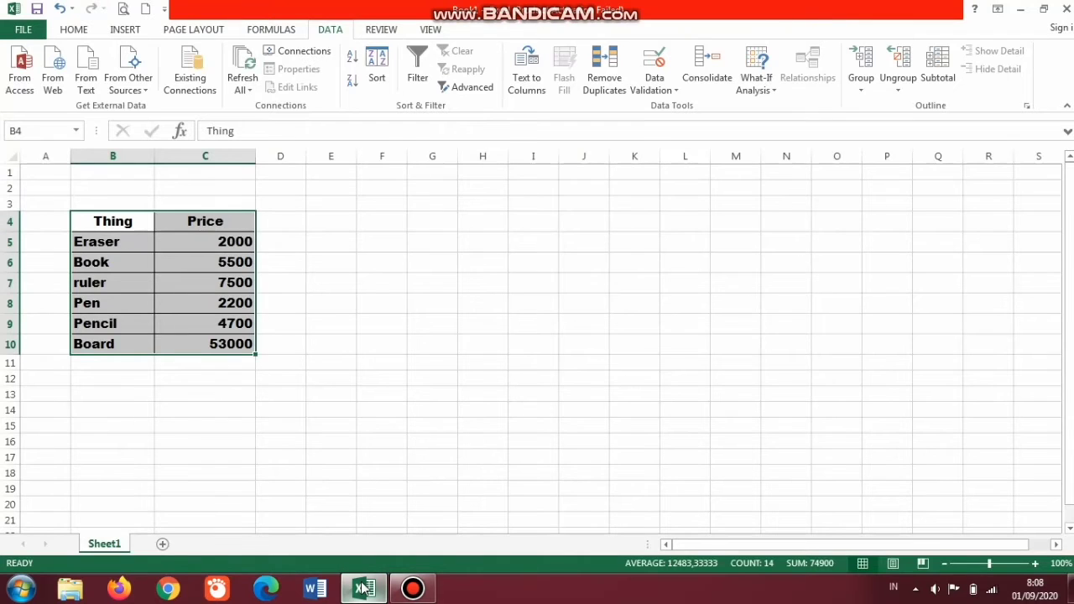
{"action": "left_click", "coordinate": [401, 239]}
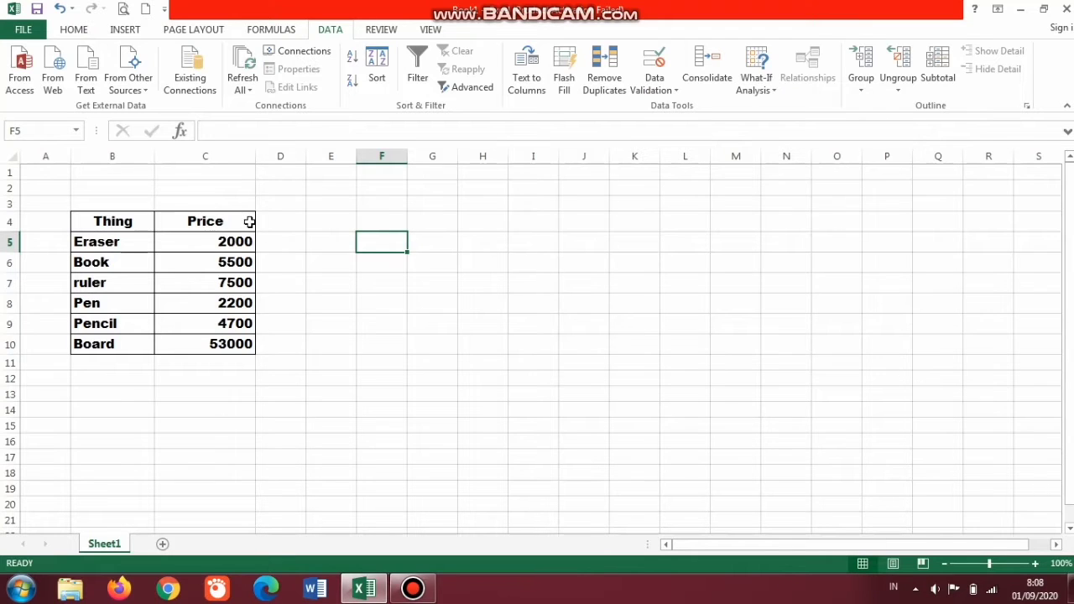
Examine the item names in the Thing column and the amounts in the Price column, cell by cell
{"action": "left_click", "coordinate": [109, 242]}
{"action": "key", "text": "Down"}
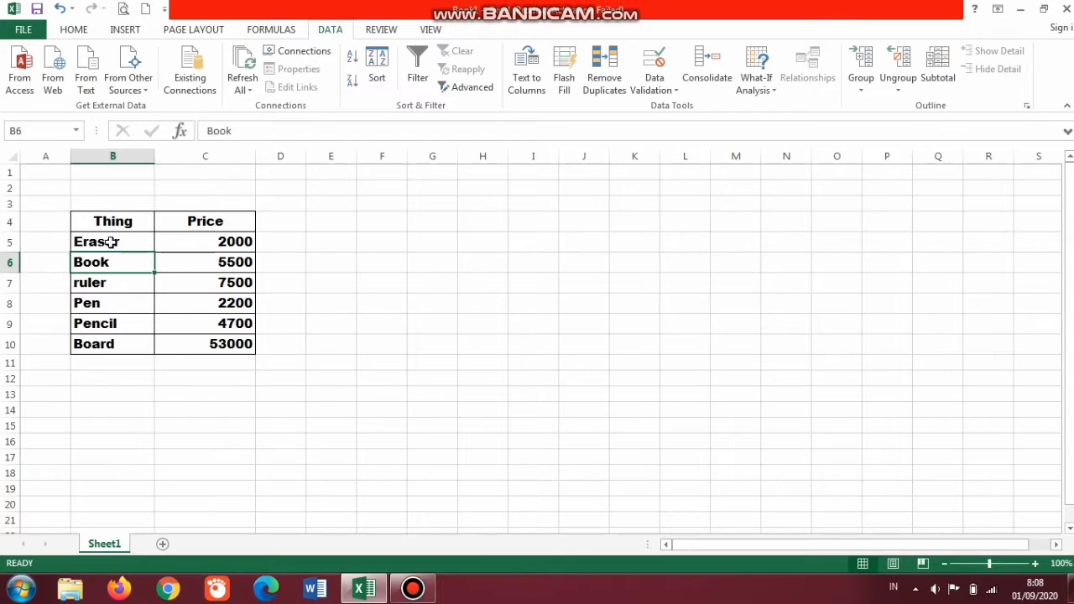
{"action": "key", "text": "Down"}
{"action": "key", "text": "Down"}
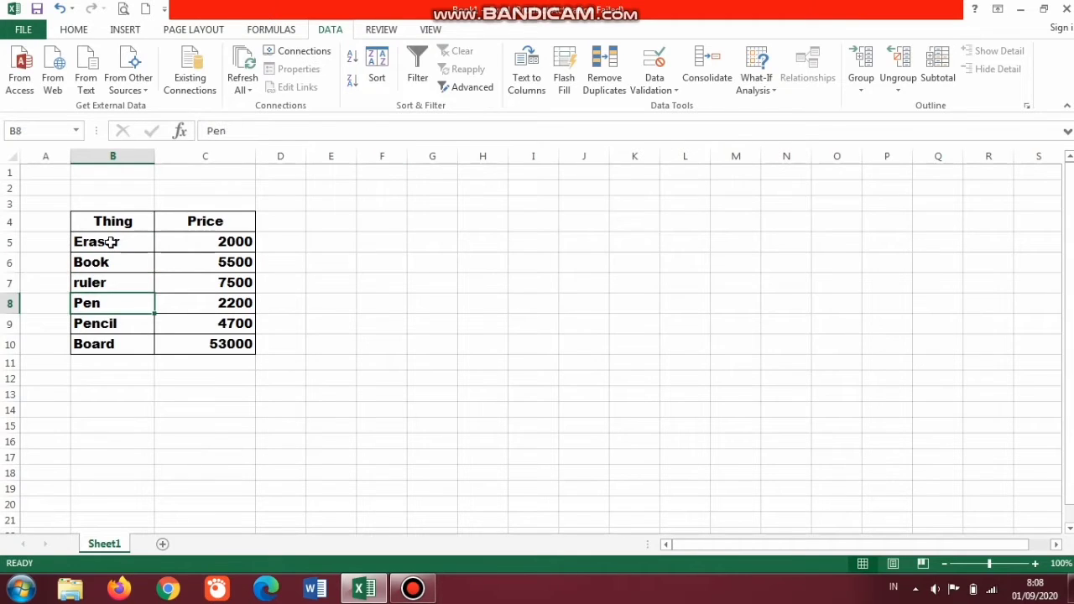
{"action": "key", "text": "Down"}
{"action": "key", "text": "Down"}
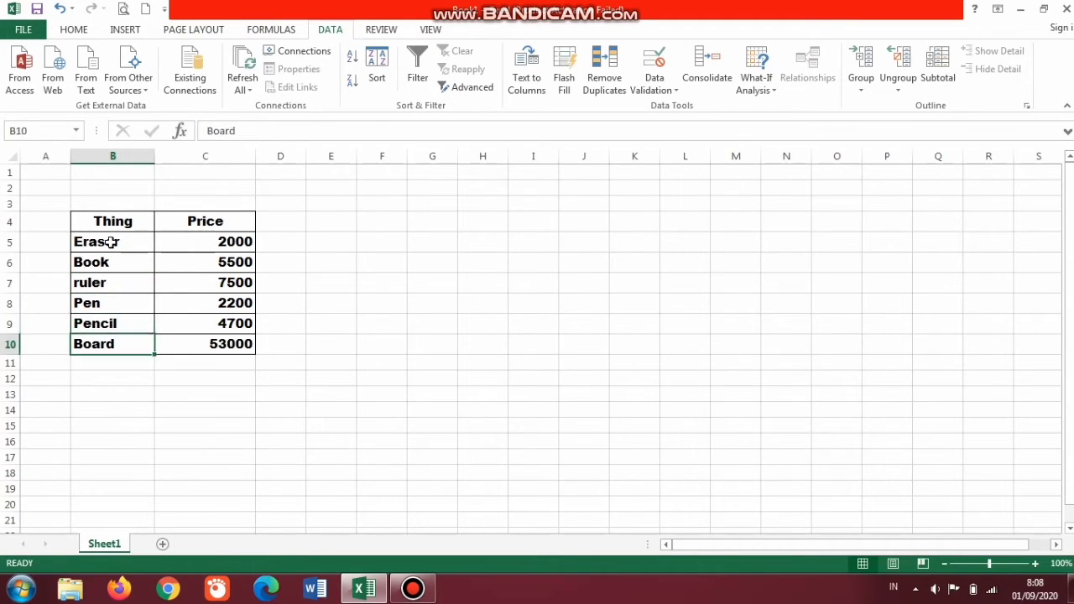
{"action": "key", "text": "Right"}
{"action": "key", "text": "Up"}
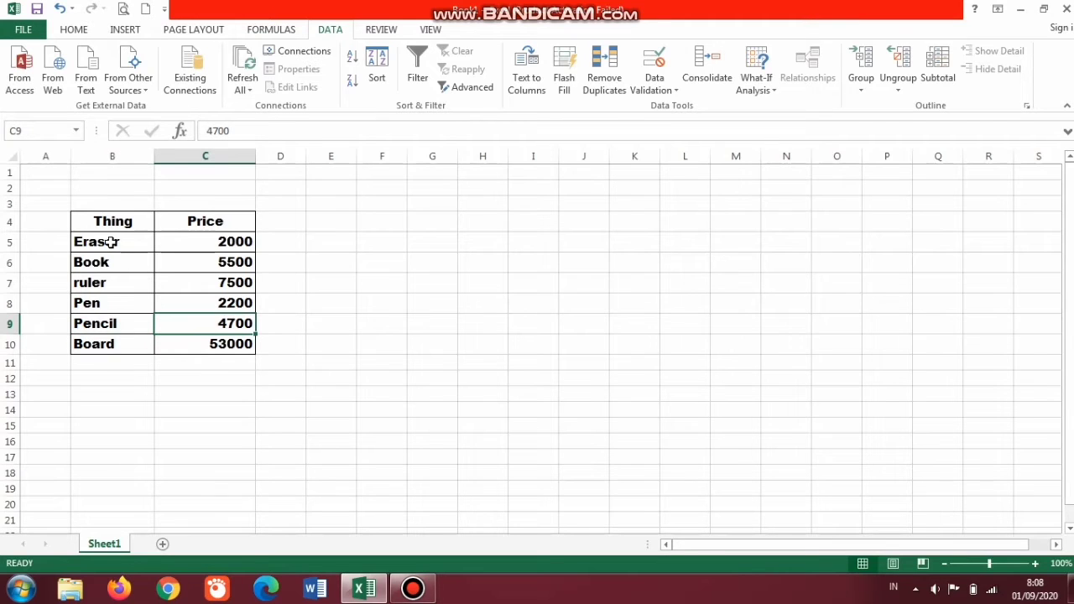
{"action": "key", "text": "Up"}
{"action": "key", "text": "Up"}
{"action": "key", "text": "Up"}
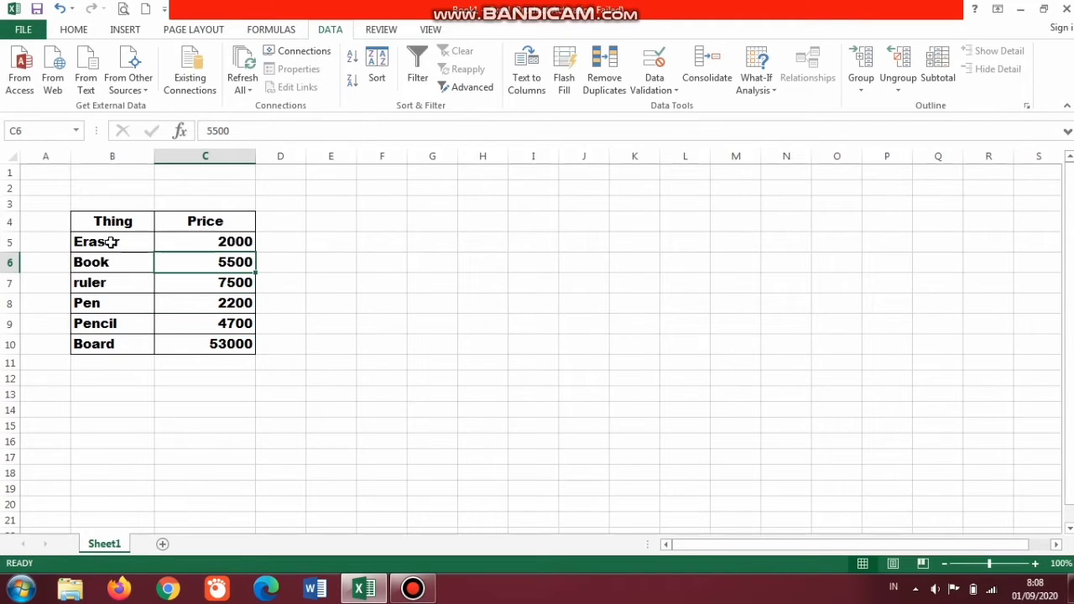
{"action": "key", "text": "Up"}
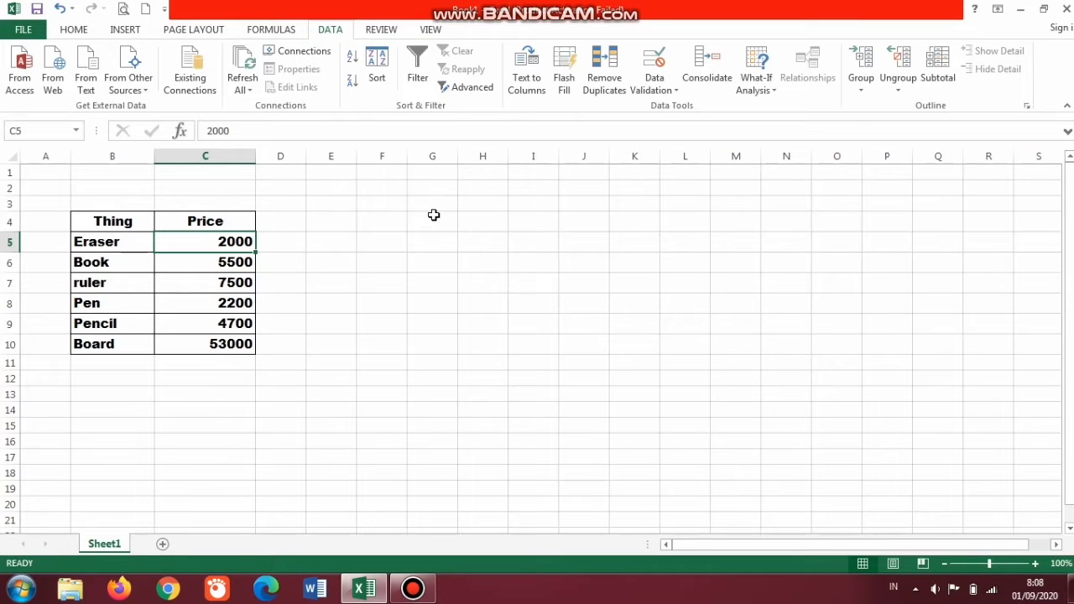
{"action": "key", "text": "Down"}
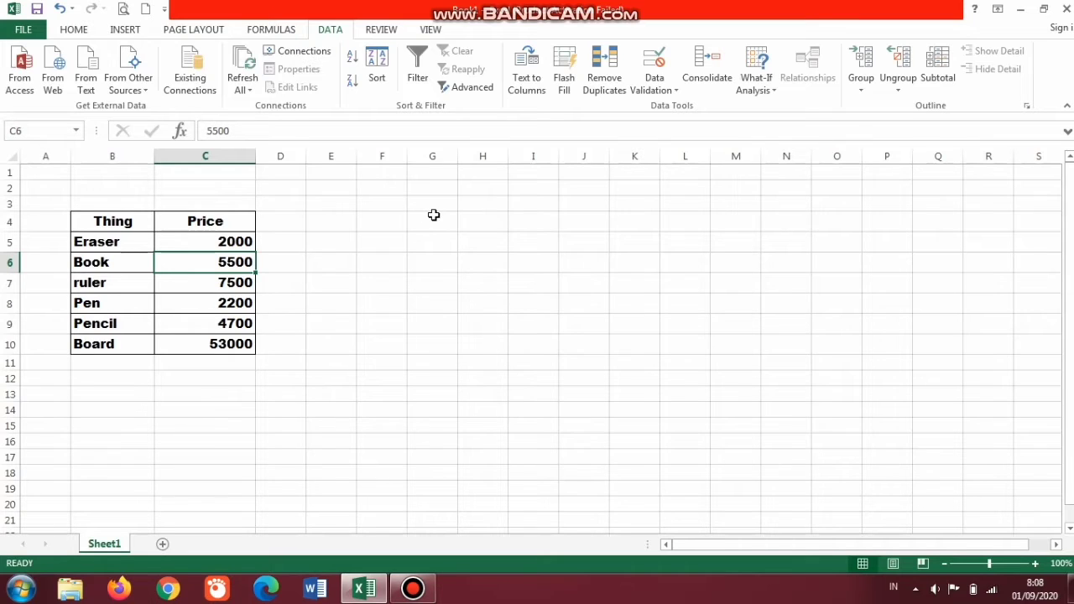
{"action": "key", "text": "Down"}
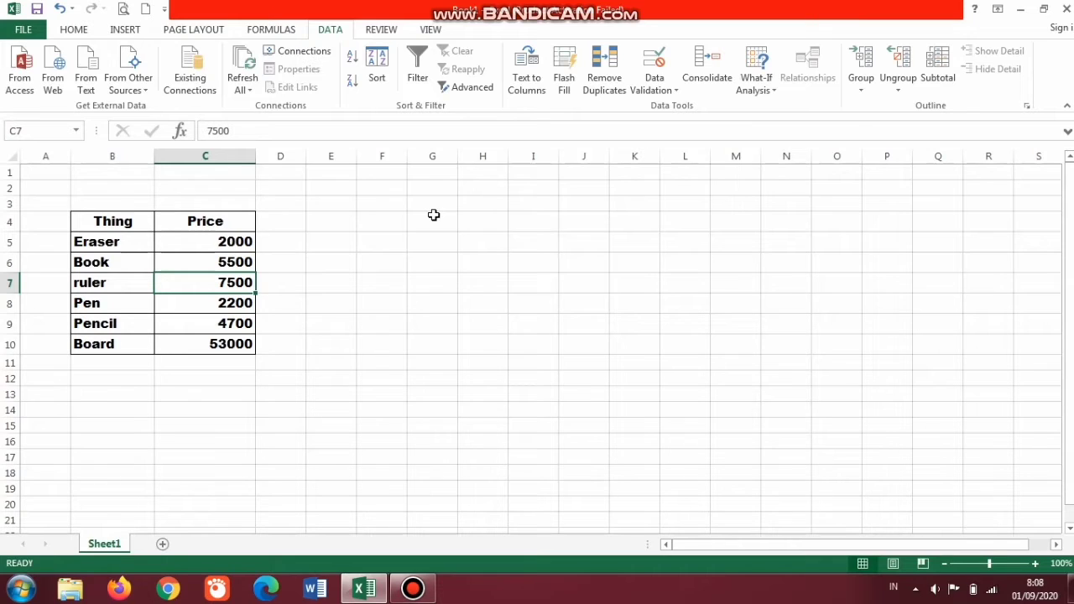
{"action": "key", "text": "Down"}
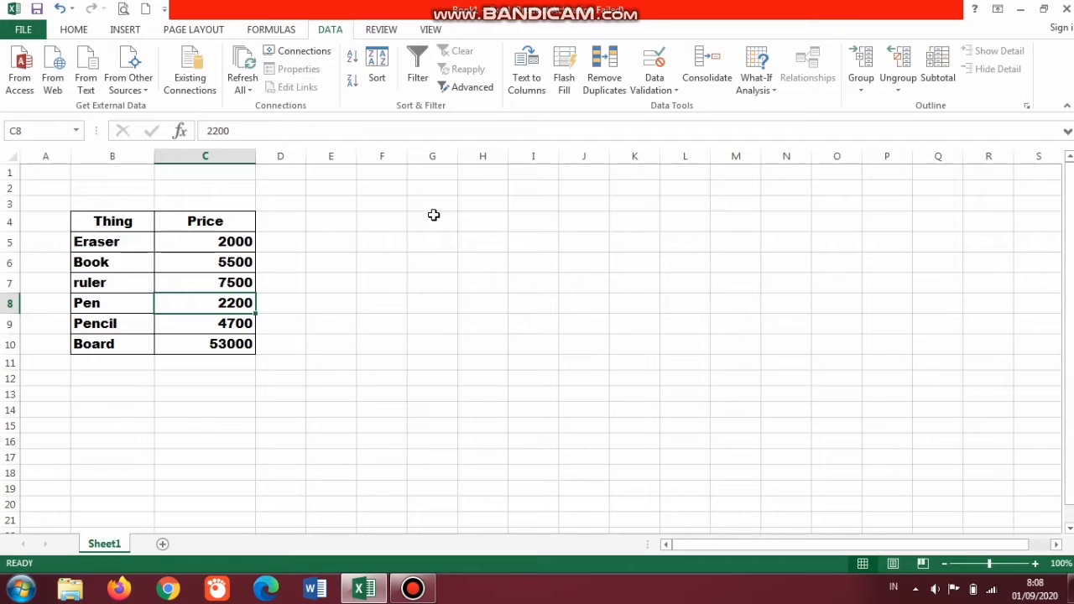
{"action": "key", "text": "Down"}
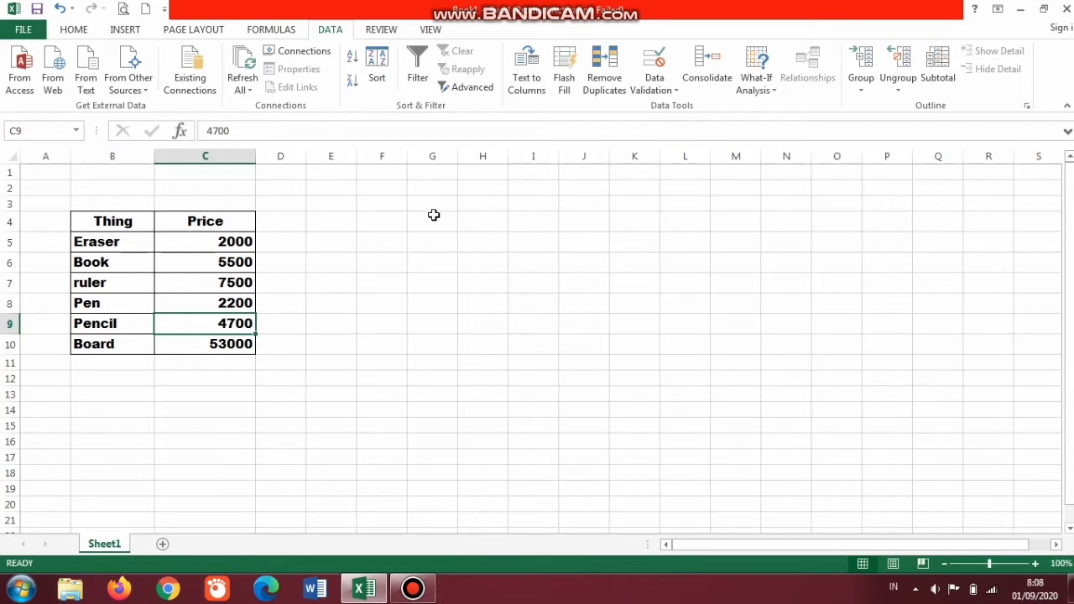
{"action": "key", "text": "Down"}
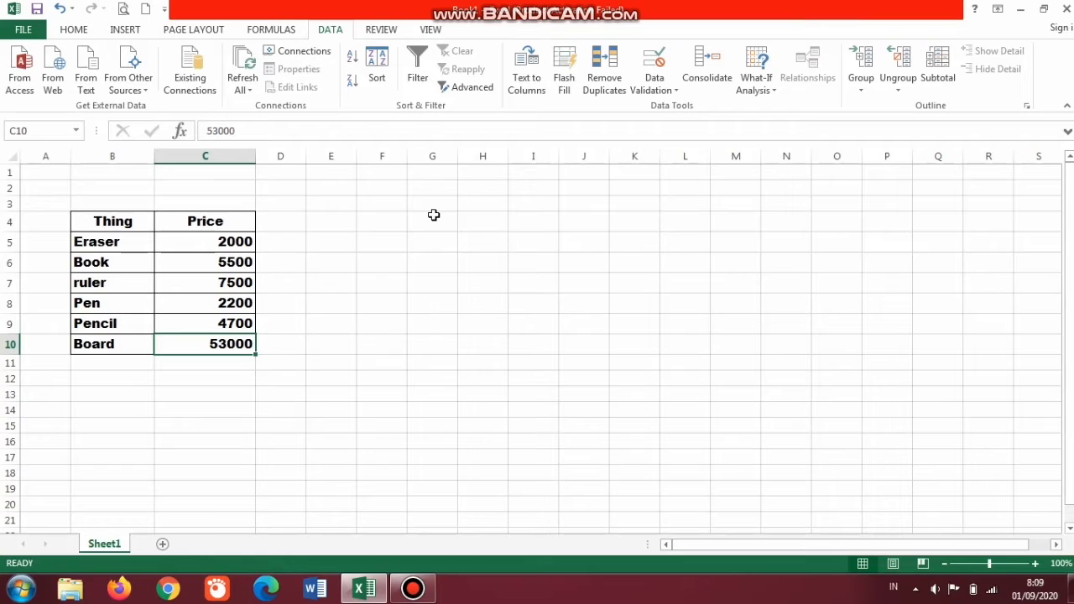
Compare the Eraser, Book and ruler entries with their prices, row by row
{"action": "key", "text": "Left"}
{"action": "key", "text": "Left"}
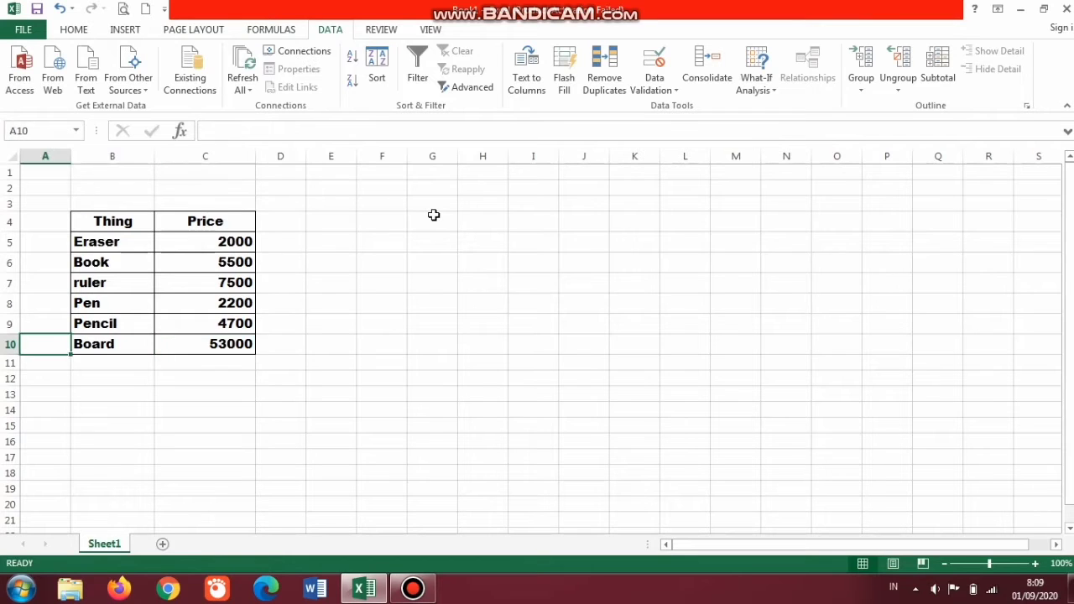
{"action": "key", "text": "Up"}
{"action": "key", "text": "Up"}
{"action": "key", "text": "Up"}
{"action": "key", "text": "Up"}
{"action": "key", "text": "Right"}
{"action": "key", "text": "Up"}
{"action": "key", "text": "Right"}
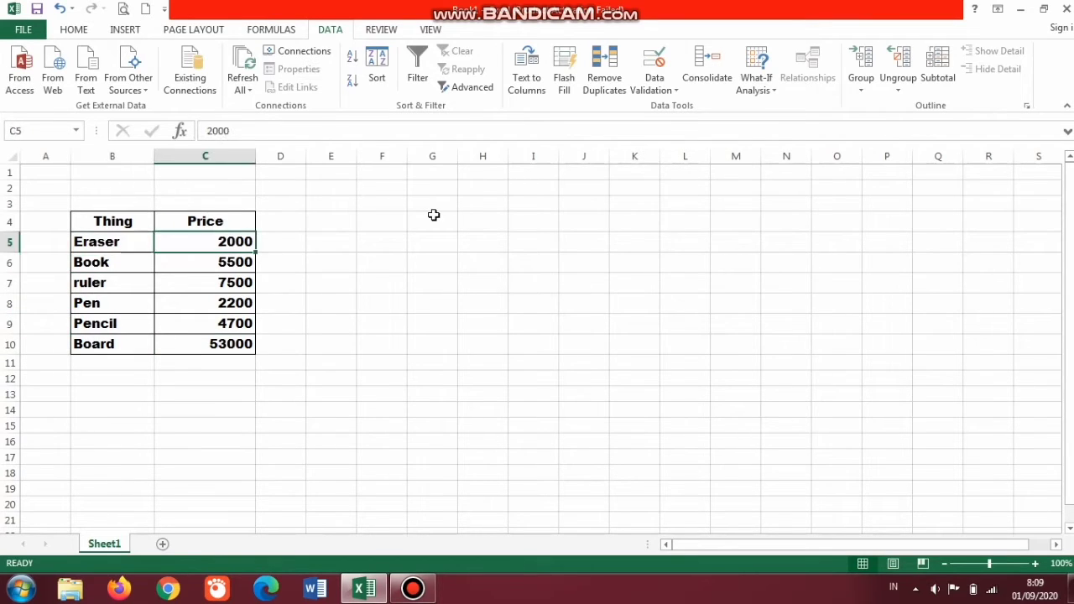
{"action": "key", "text": "Left"}
{"action": "key", "text": "Right"}
{"action": "key", "text": "Left"}
{"action": "key", "text": "Down"}
{"action": "key", "text": "Right"}
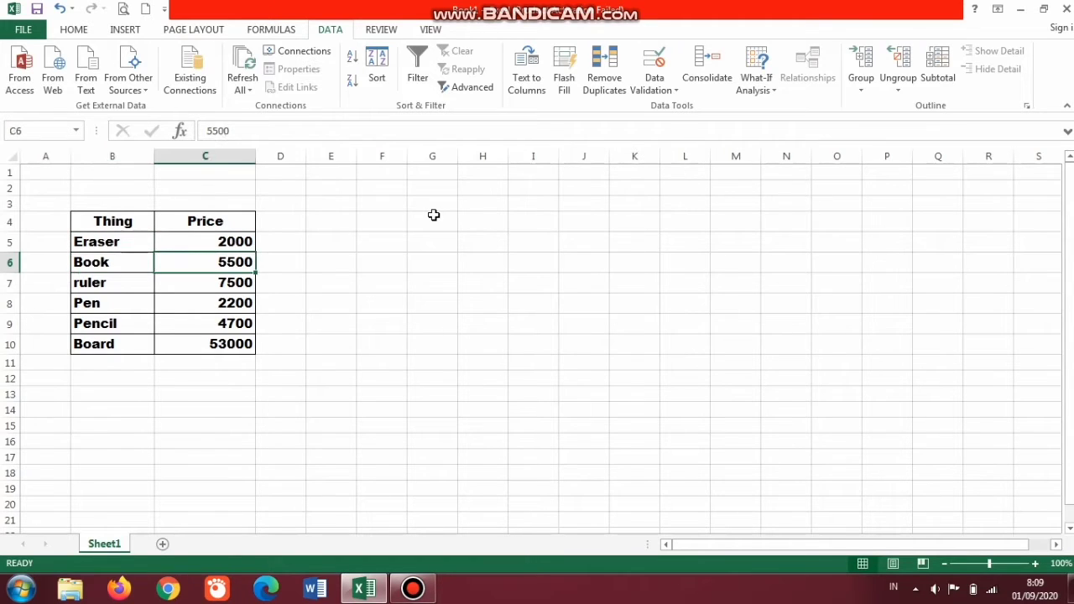
{"action": "left_click", "coordinate": [106, 285]}
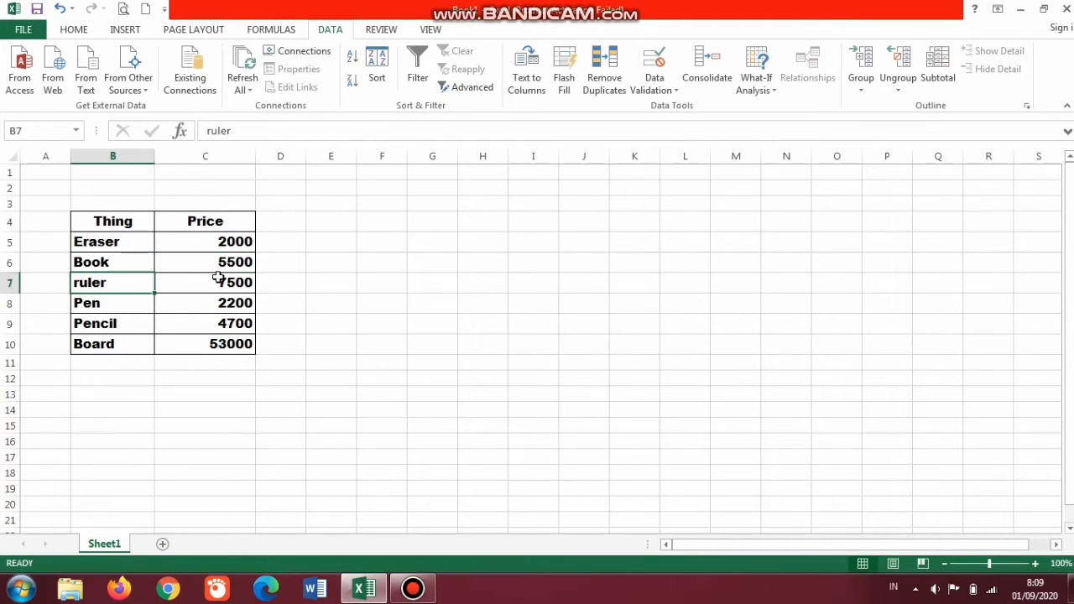
{"action": "left_click", "coordinate": [218, 285]}
{"action": "left_click", "coordinate": [373, 264]}
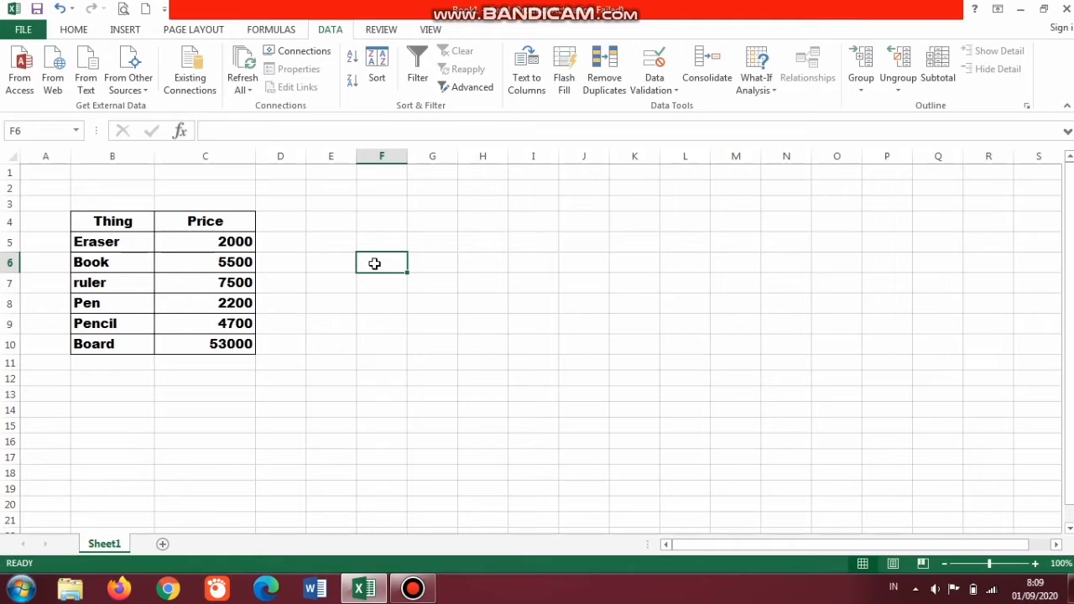
Examine the data range B5:C10, the Thing and Price headers, and the entries listed beneath them
{"action": "left_click", "coordinate": [71, 30]}
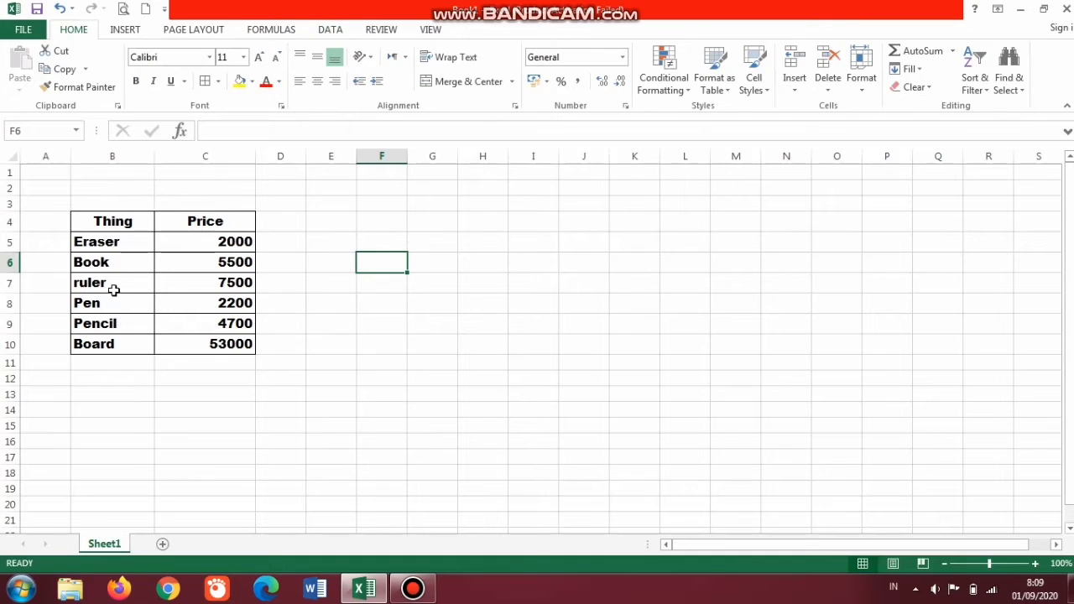
{"action": "mouse_move", "coordinate": [103, 242]}
{"action": "left_mouse_down"}
{"action": "mouse_move", "coordinate": [142, 260]}
{"action": "mouse_move", "coordinate": [106, 335]}
{"action": "mouse_move", "coordinate": [199, 333]}
{"action": "mouse_move", "coordinate": [197, 345]}
{"action": "left_mouse_up"}
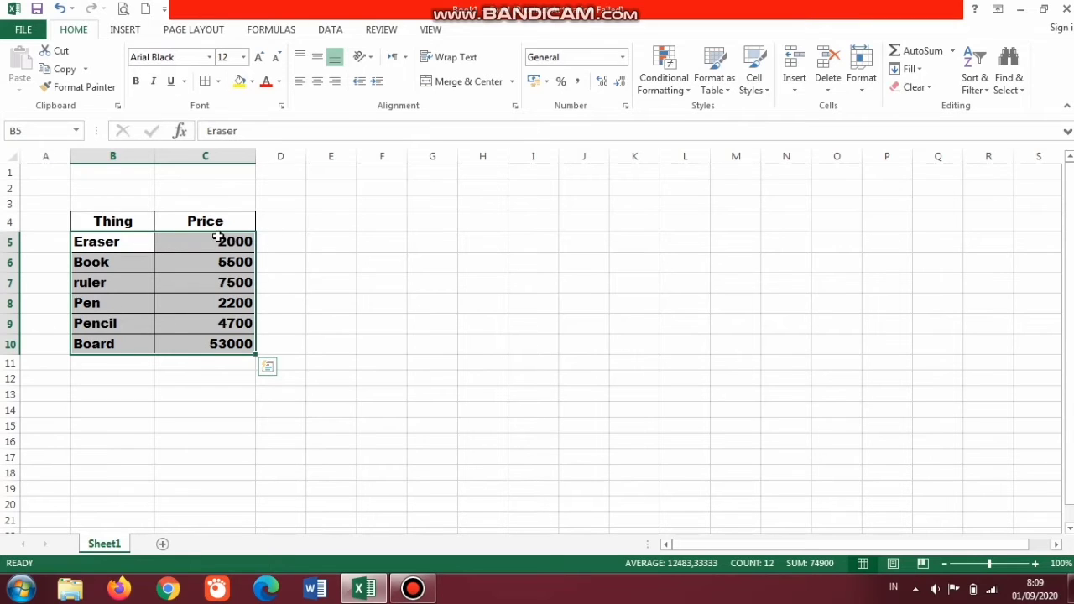
{"action": "left_click", "coordinate": [130, 222]}
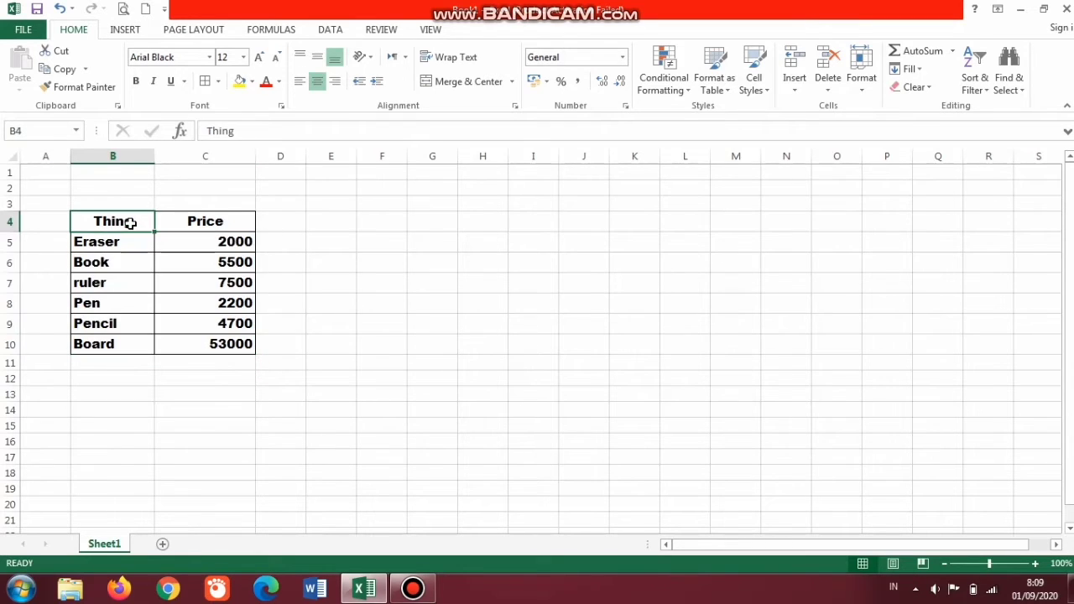
{"action": "left_click", "coordinate": [211, 221]}
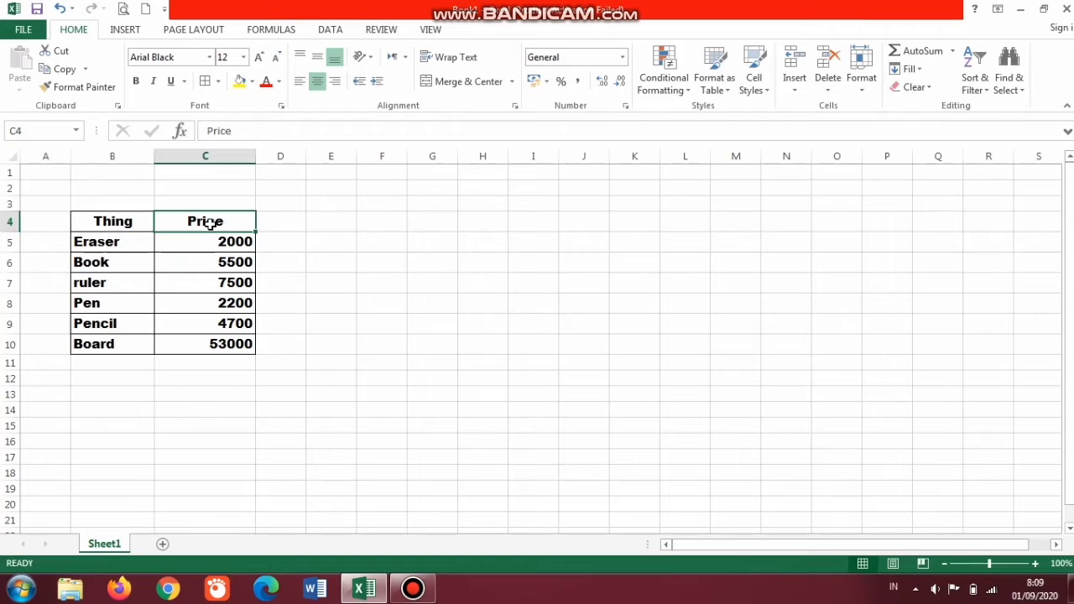
{"action": "left_click", "coordinate": [326, 220]}
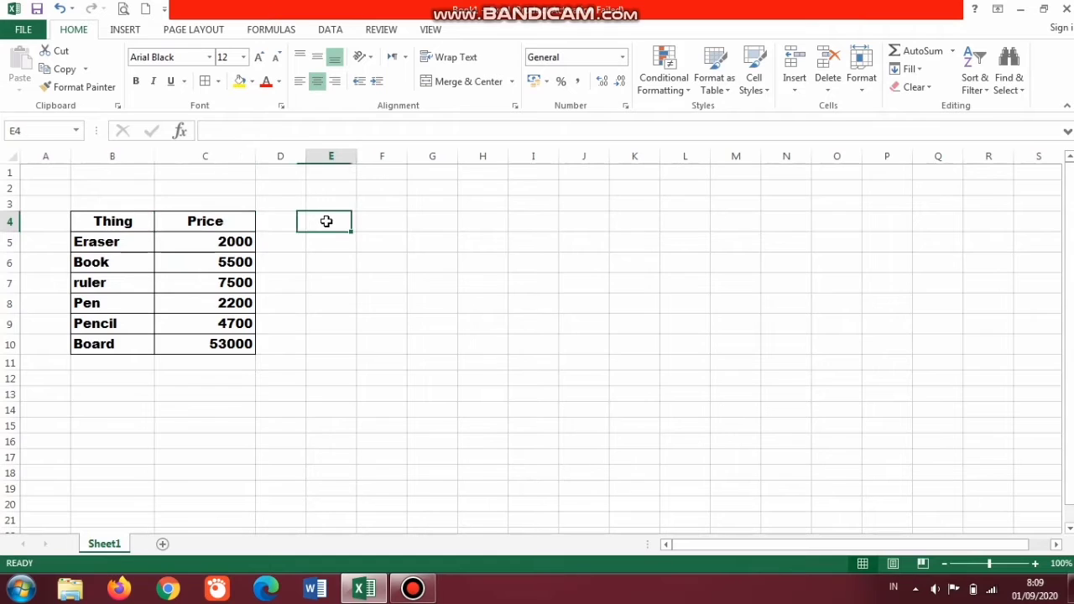
{"action": "left_click", "coordinate": [131, 221]}
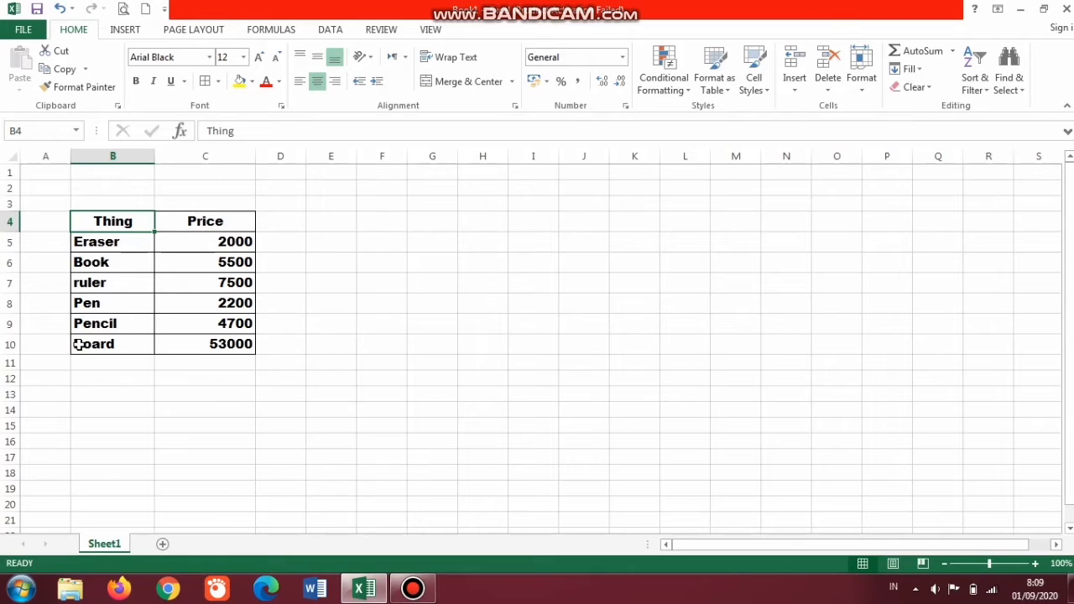
{"action": "left_click", "coordinate": [218, 225]}
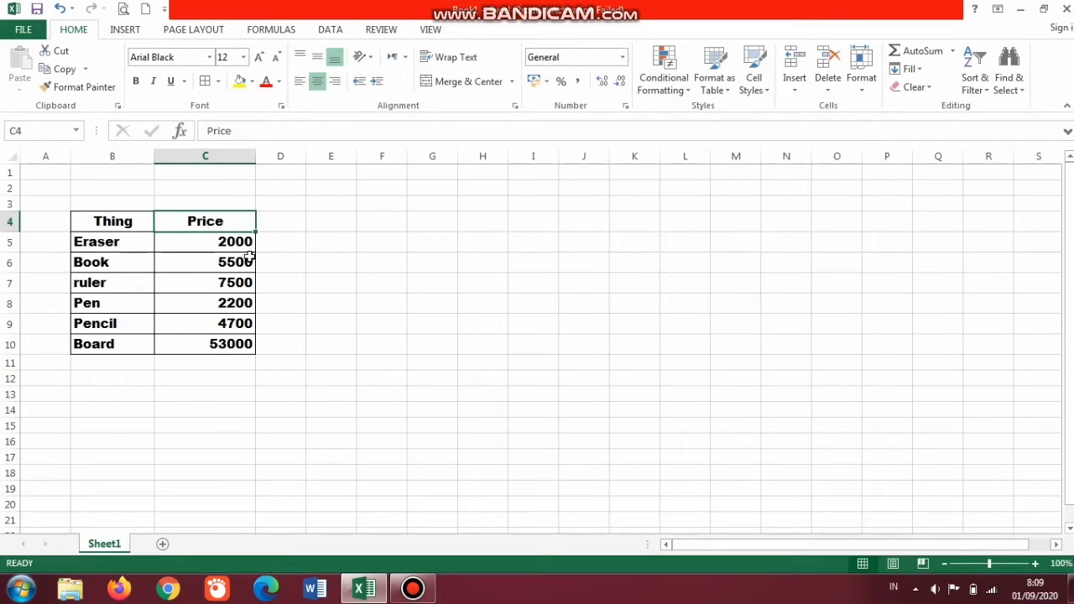
{"action": "left_click", "coordinate": [241, 243]}
{"action": "left_click", "coordinate": [230, 265]}
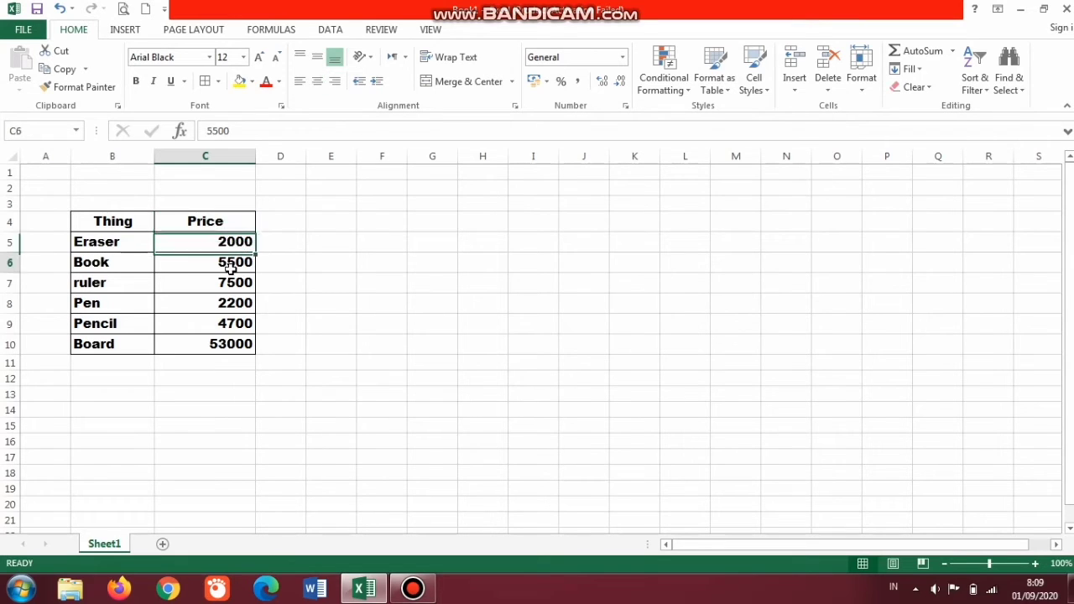
{"action": "left_click", "coordinate": [229, 285]}
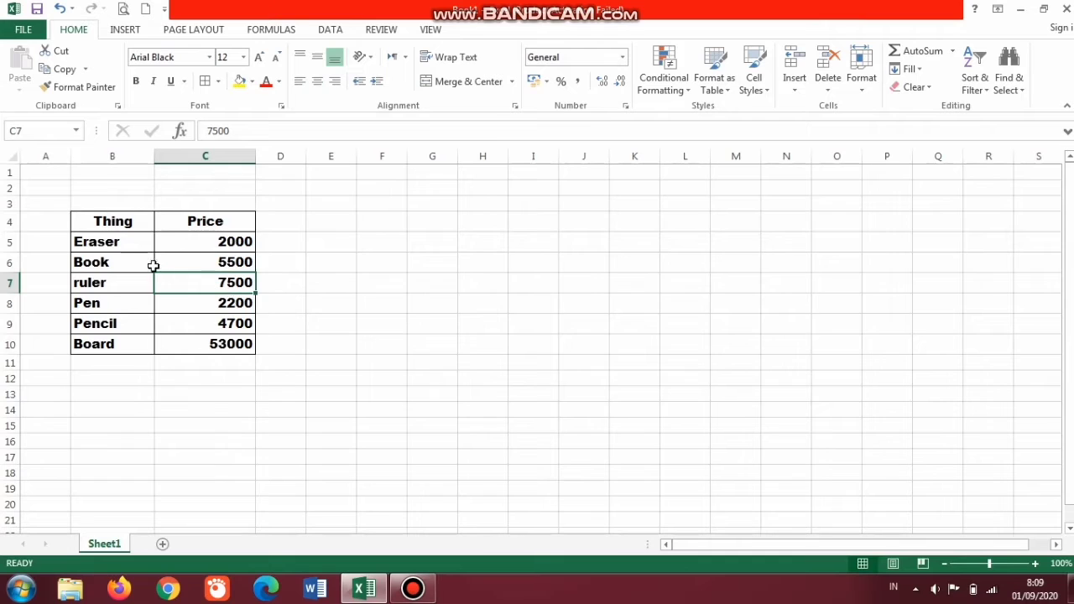
{"action": "left_click", "coordinate": [108, 242]}
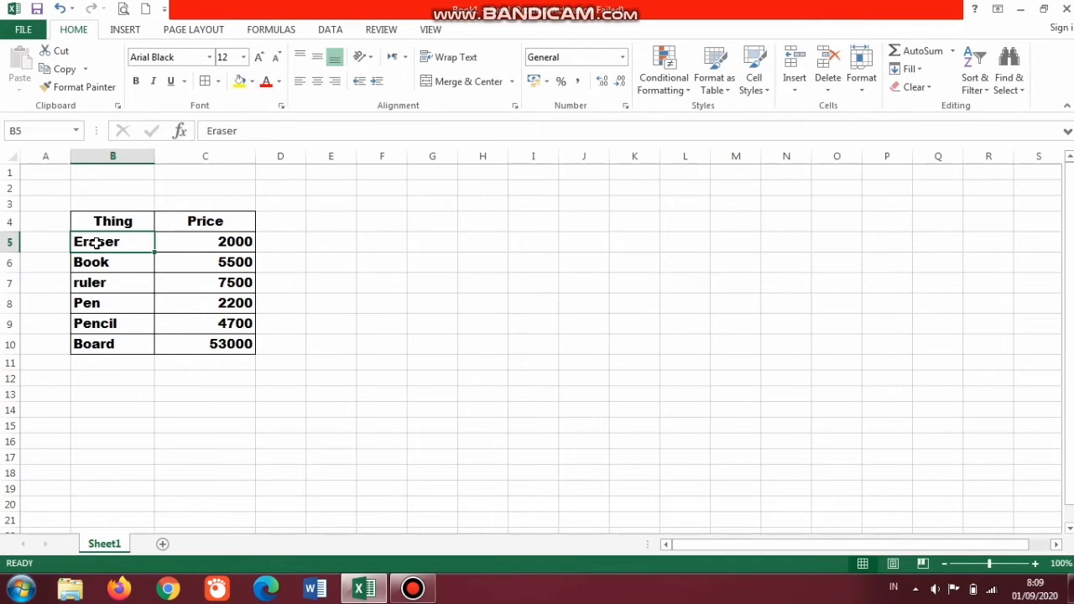
{"action": "left_click", "coordinate": [81, 264]}
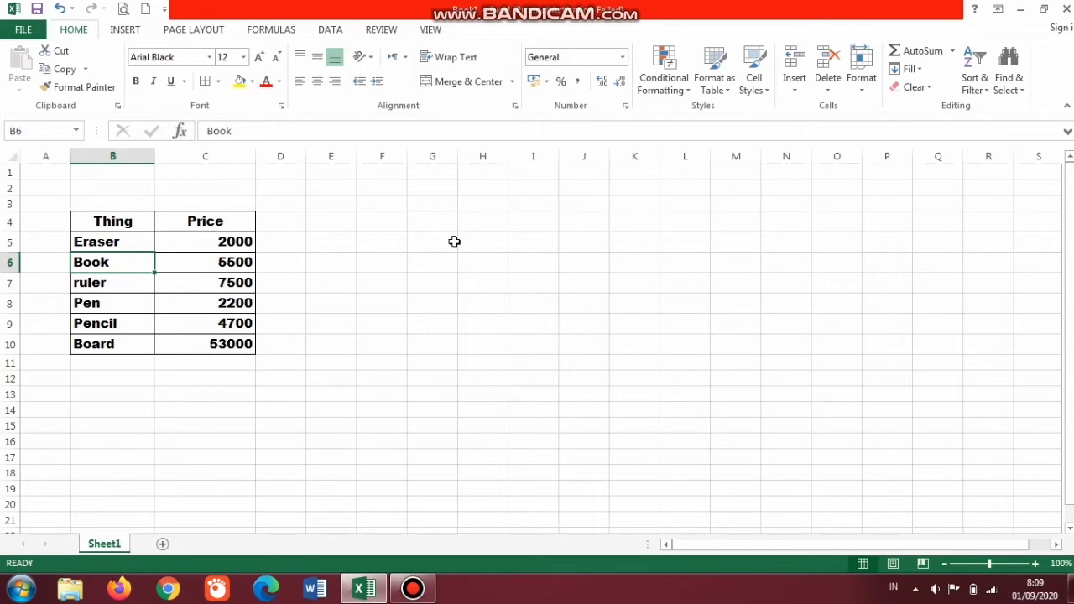
{"action": "left_click", "coordinate": [392, 245]}
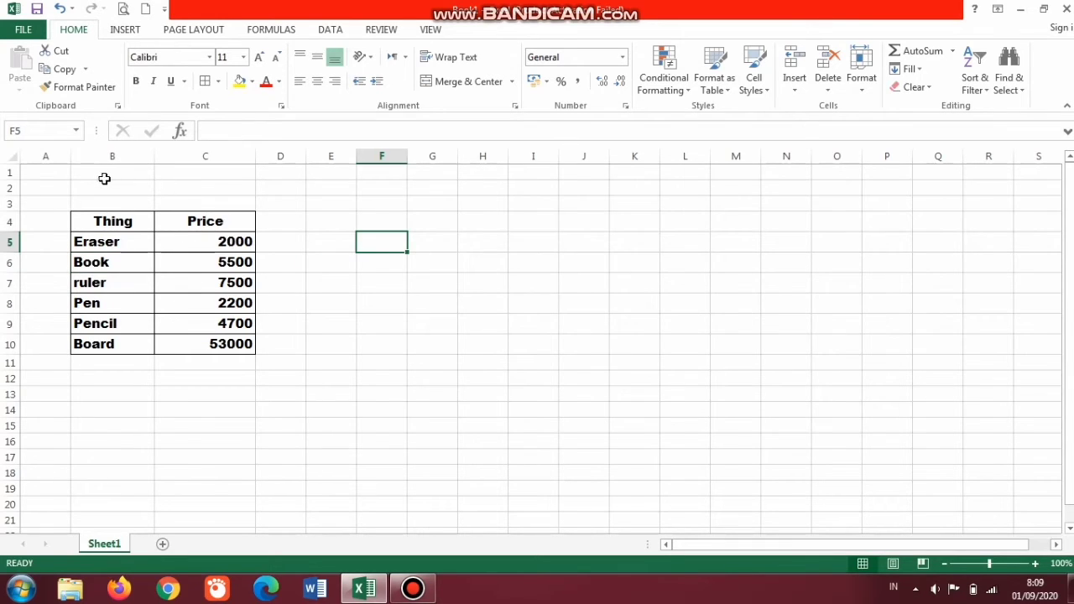
Sort the Thing and Price table in B4:C10 by the Thing column's values in A to Z order
{"action": "left_click_drag", "start_coordinate": [77, 218], "coordinate": [200, 345]}
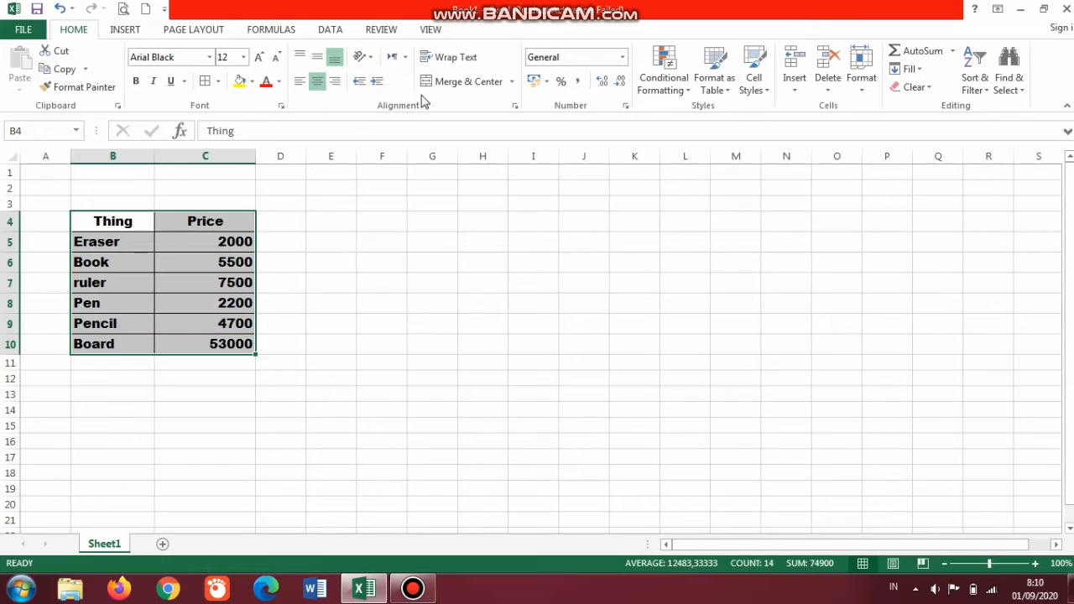
{"action": "left_click", "coordinate": [332, 30]}
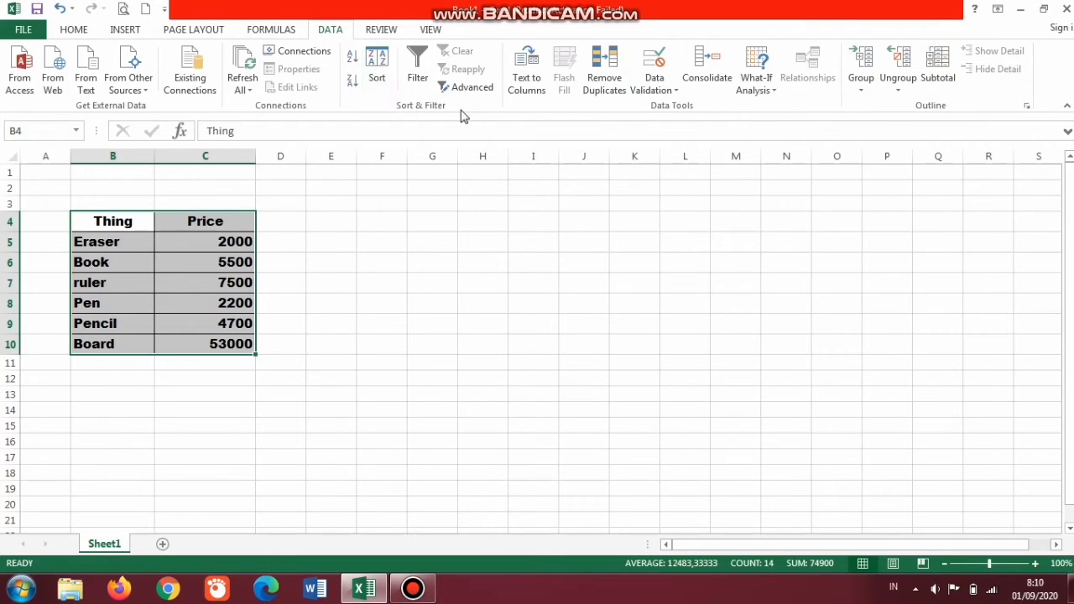
{"action": "left_click", "coordinate": [377, 80]}
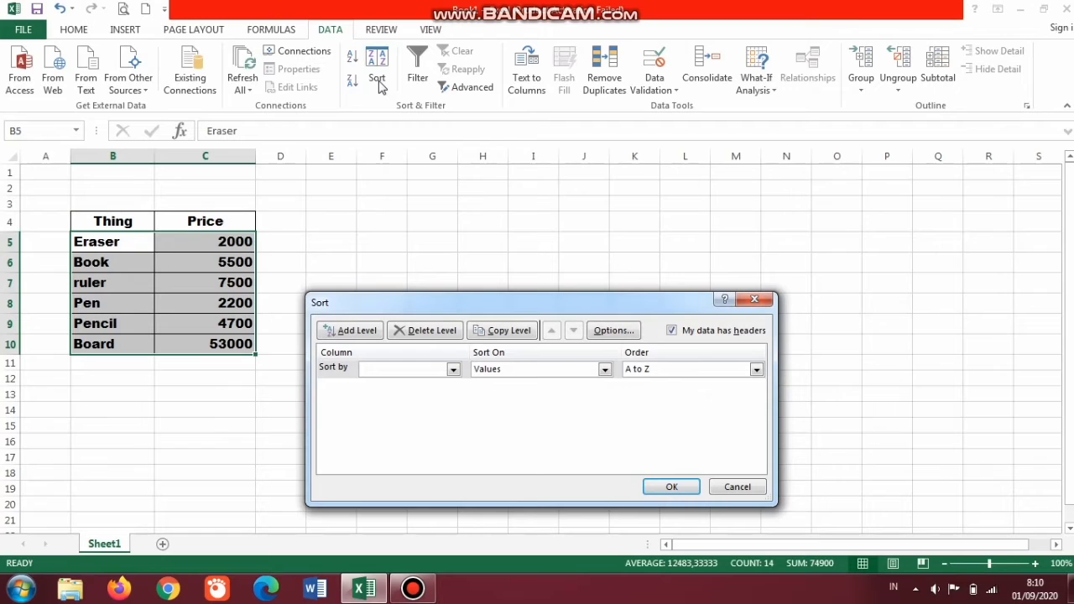
{"action": "left_click_drag", "start_coordinate": [529, 297], "coordinate": [528, 121]}
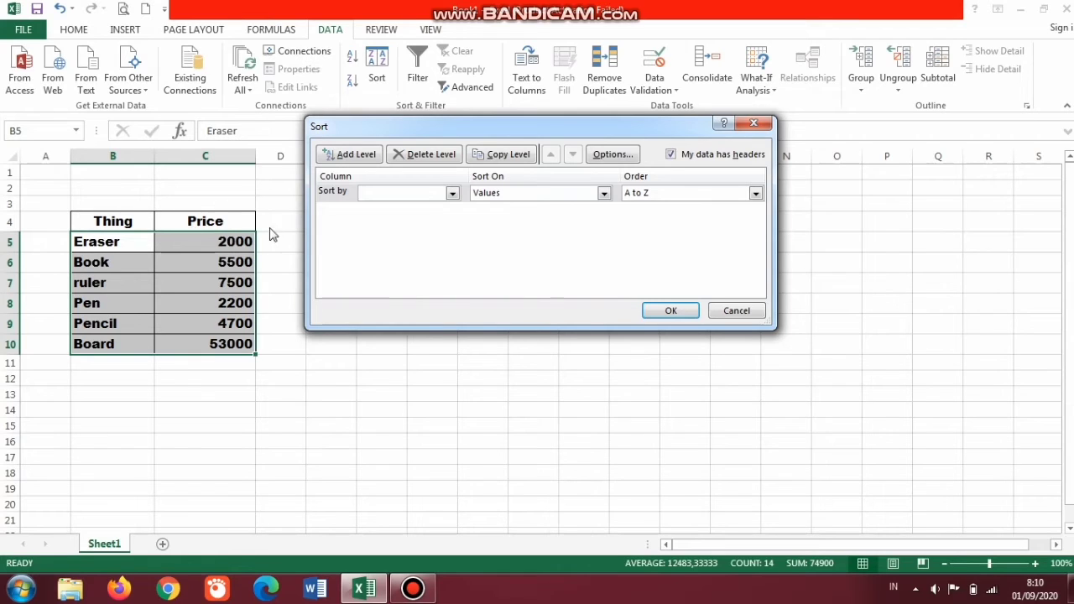
{"action": "left_click", "coordinate": [452, 194]}
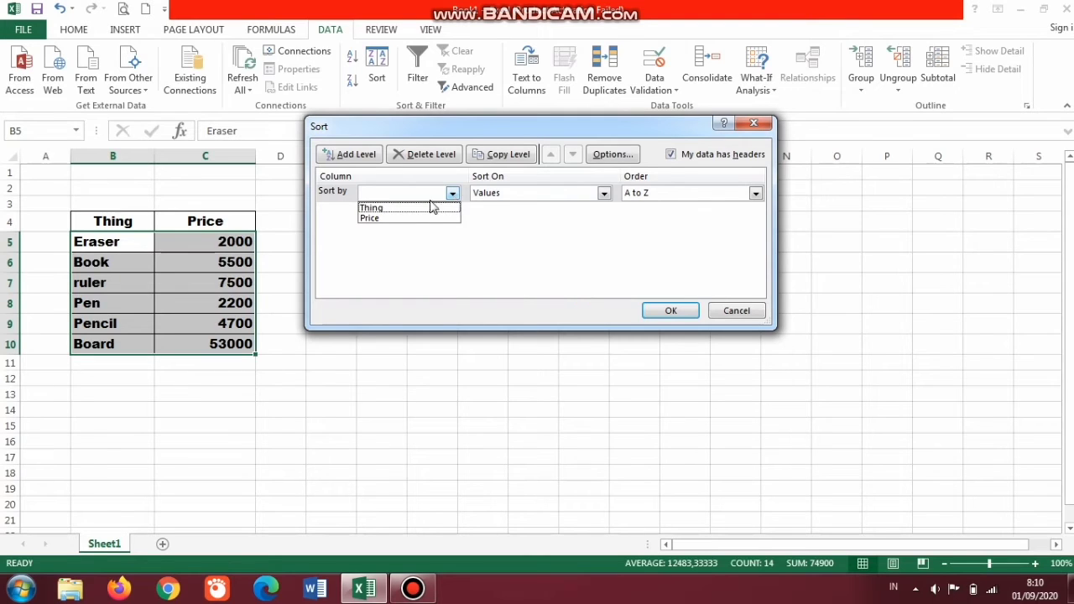
{"action": "left_click", "coordinate": [388, 210]}
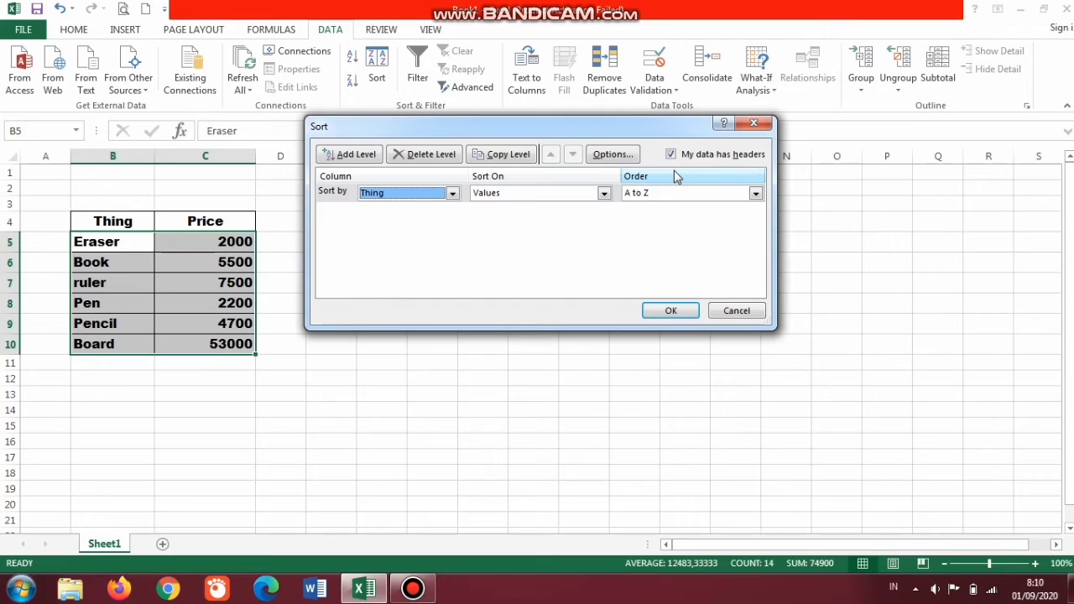
{"action": "left_click", "coordinate": [756, 194]}
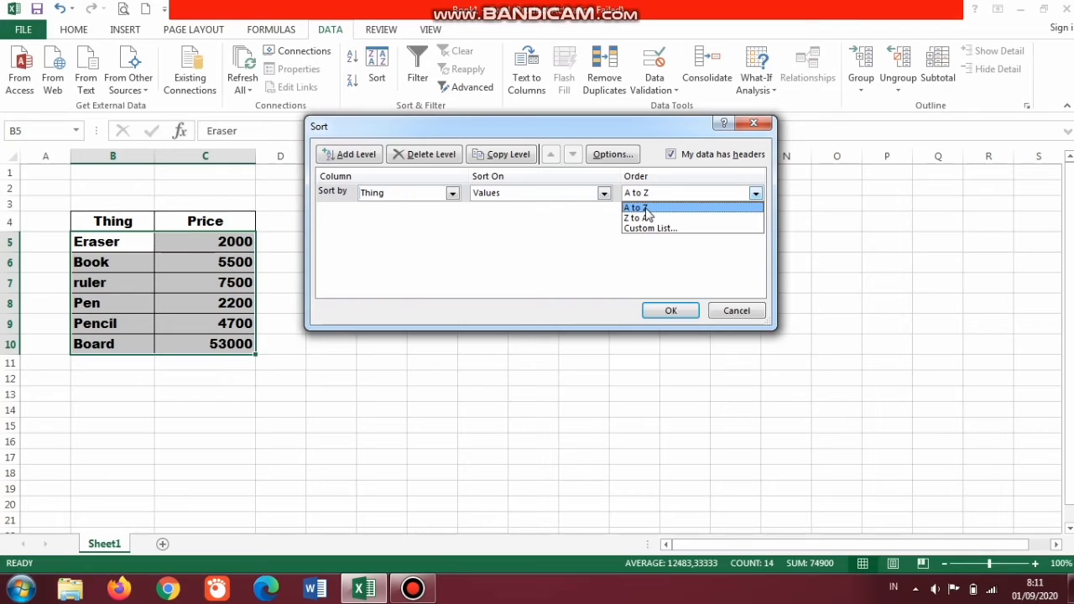
{"action": "left_click", "coordinate": [646, 210]}
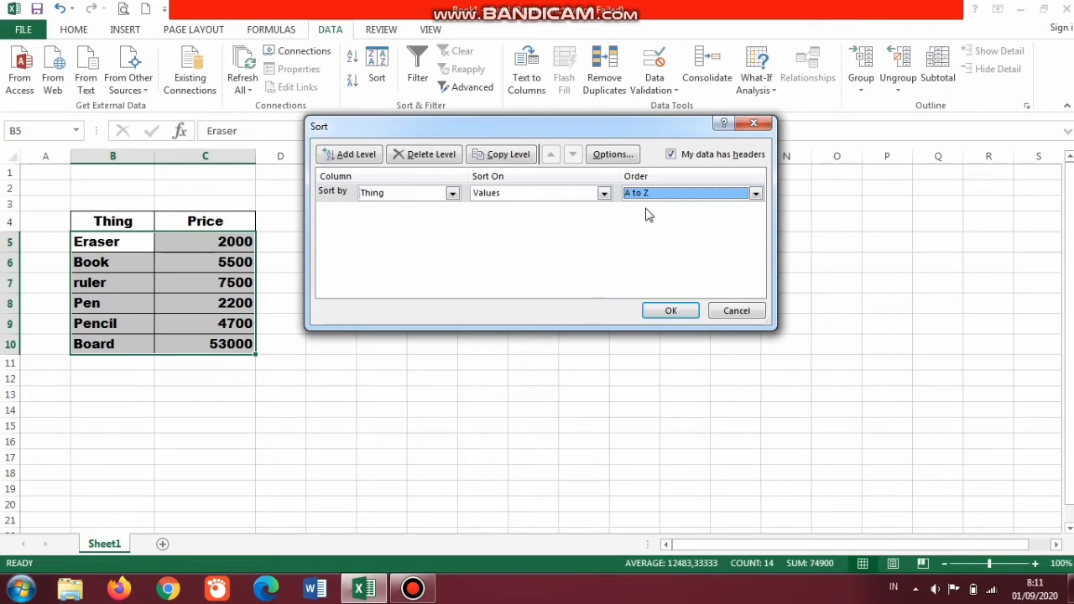
{"action": "left_click", "coordinate": [672, 311]}
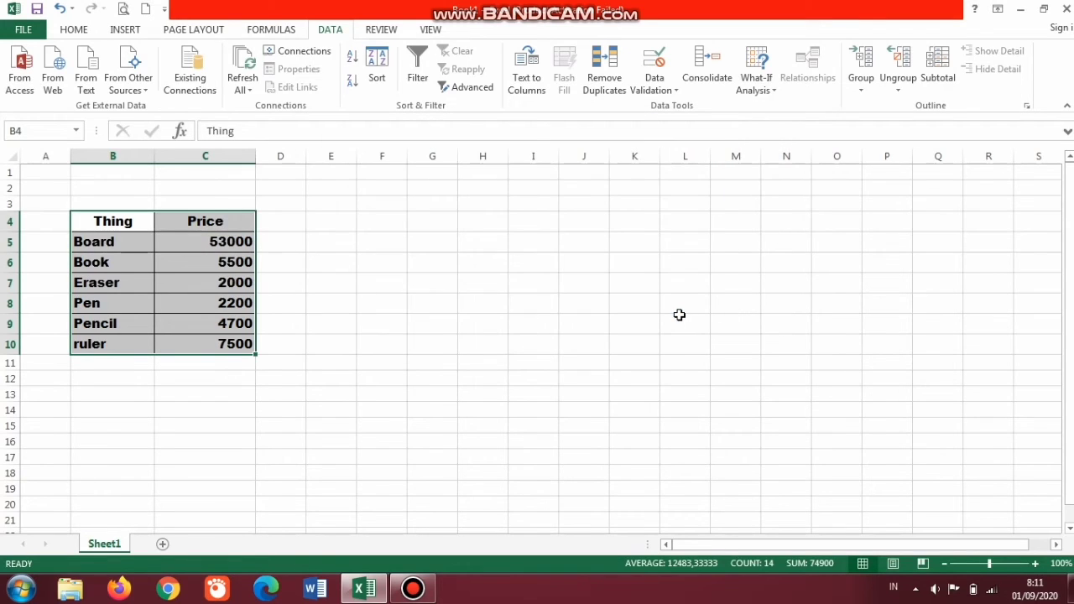
Examine the order of the items in the Thing column and the amounts beside them in the Price column
{"action": "left_click", "coordinate": [94, 245]}
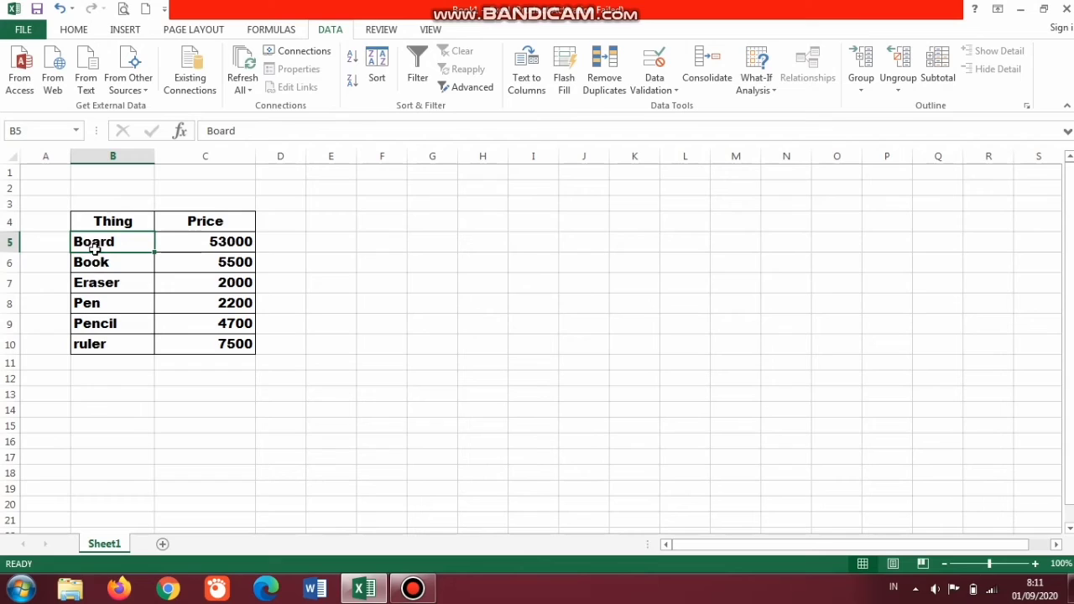
{"action": "left_click", "coordinate": [81, 263]}
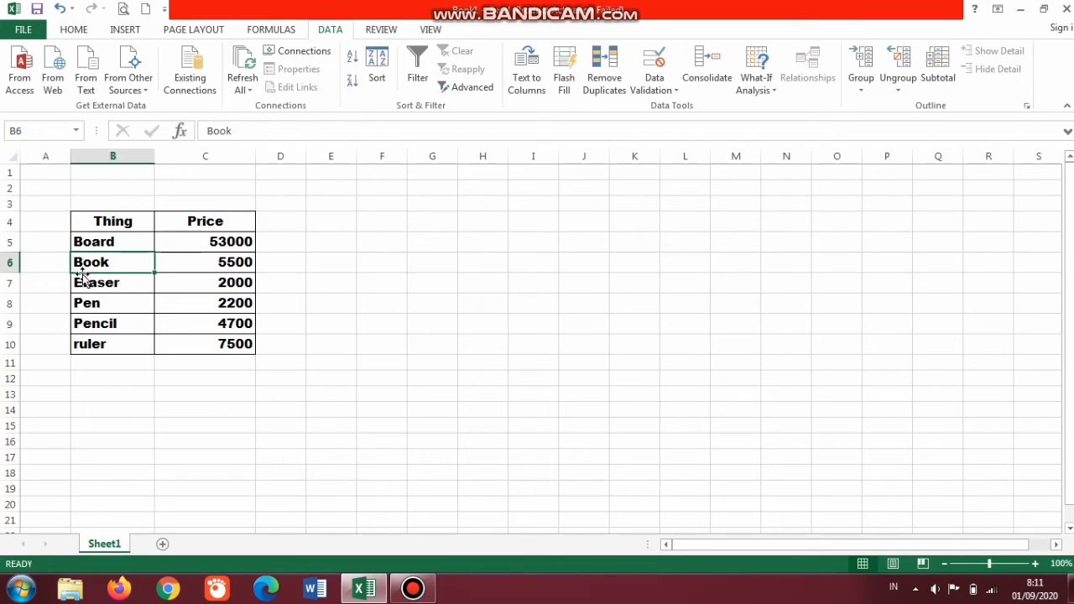
{"action": "left_click", "coordinate": [80, 284]}
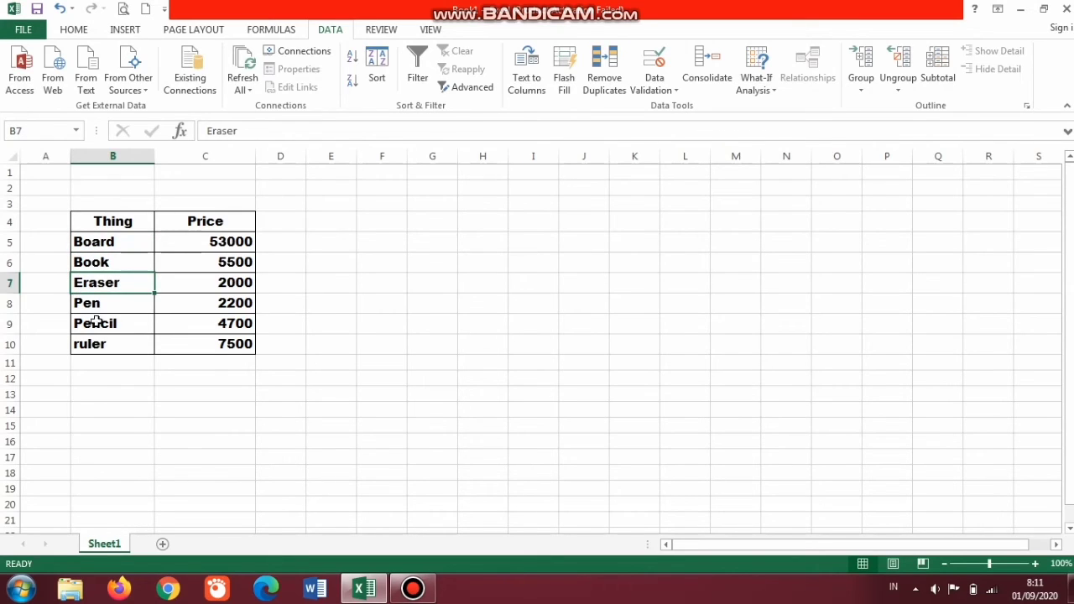
{"action": "left_click", "coordinate": [80, 306]}
{"action": "left_click", "coordinate": [82, 332]}
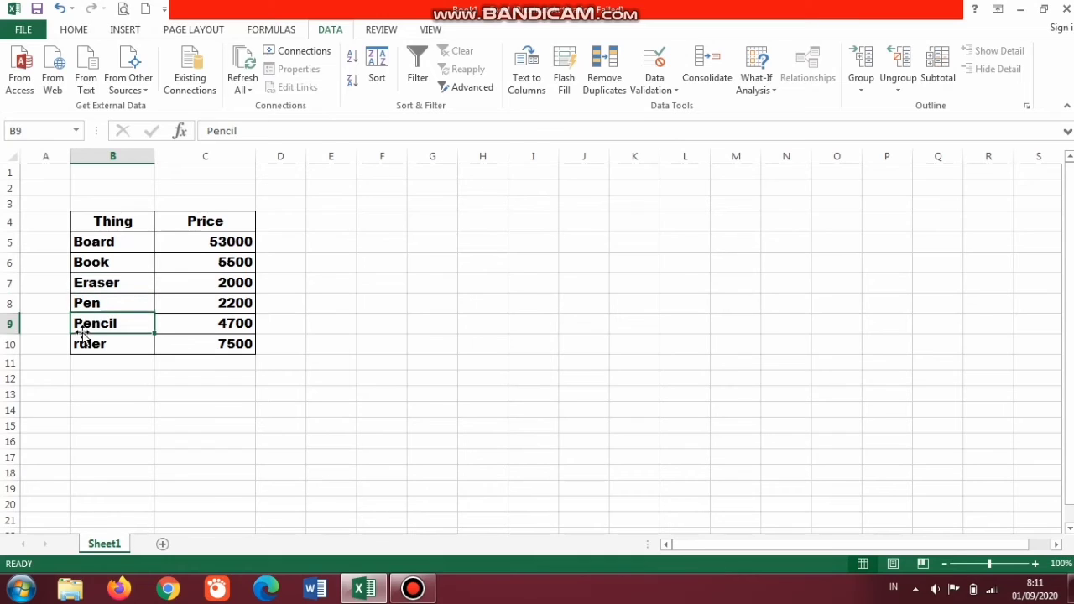
{"action": "left_click", "coordinate": [78, 345]}
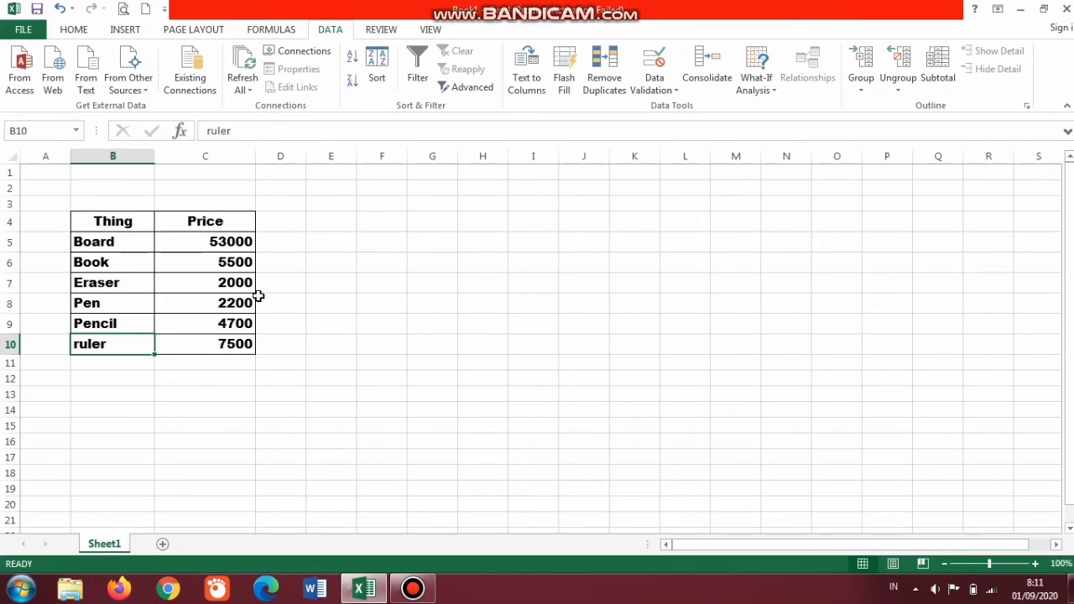
{"action": "left_click_drag", "start_coordinate": [233, 247], "coordinate": [230, 291]}
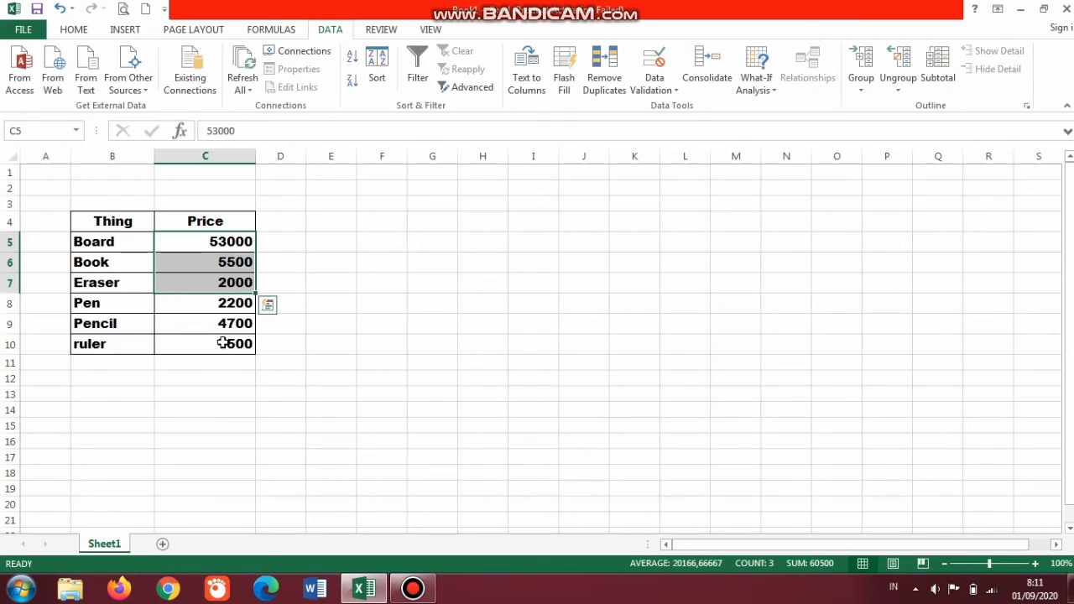
{"action": "left_click_drag", "start_coordinate": [221, 345], "coordinate": [218, 245]}
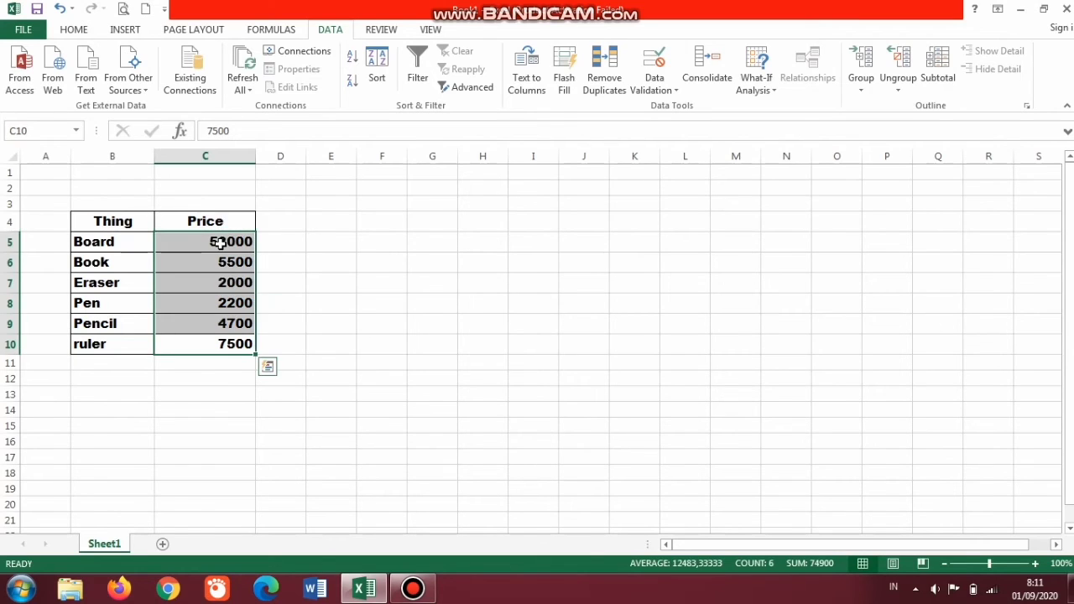
{"action": "left_click", "coordinate": [110, 259]}
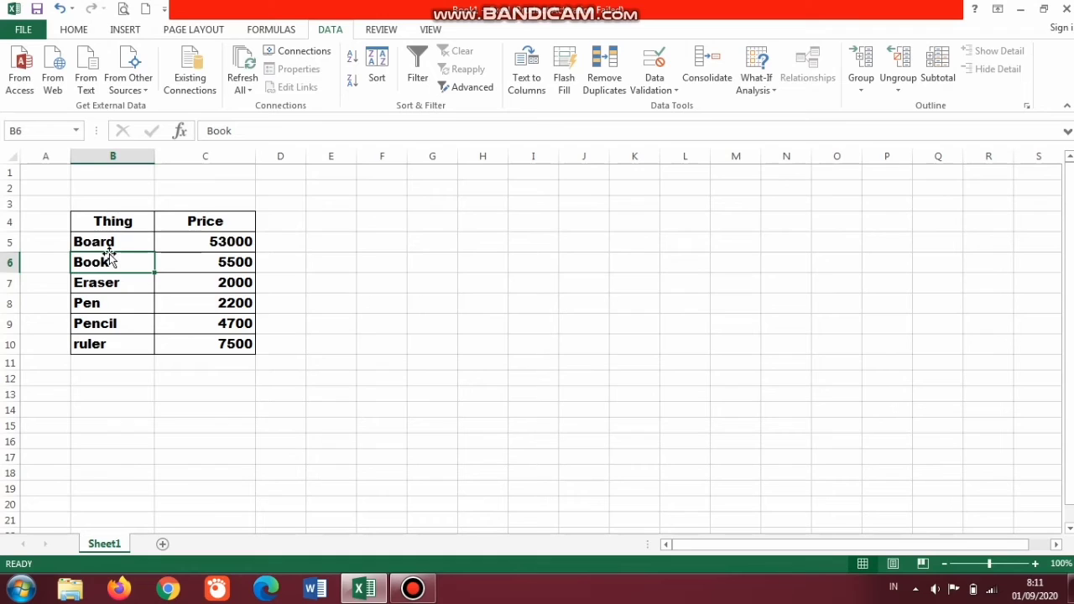
Sort the table in B4:C10 by Price, Smallest to Largest, and check the order of the amounts
{"action": "left_click_drag", "start_coordinate": [89, 220], "coordinate": [211, 345]}
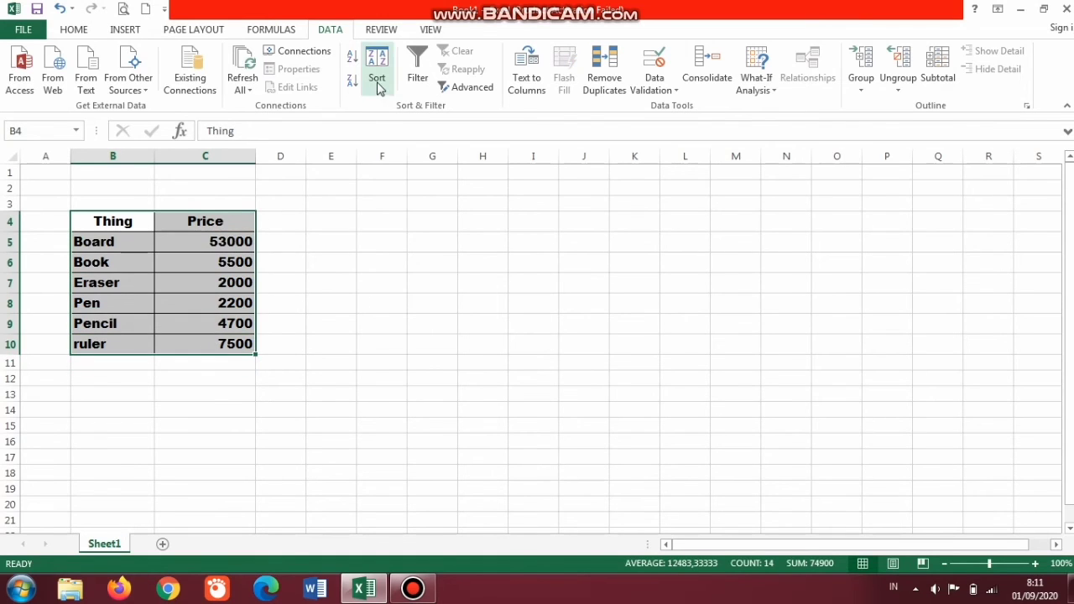
{"action": "left_click", "coordinate": [377, 77]}
{"action": "left_click", "coordinate": [452, 193]}
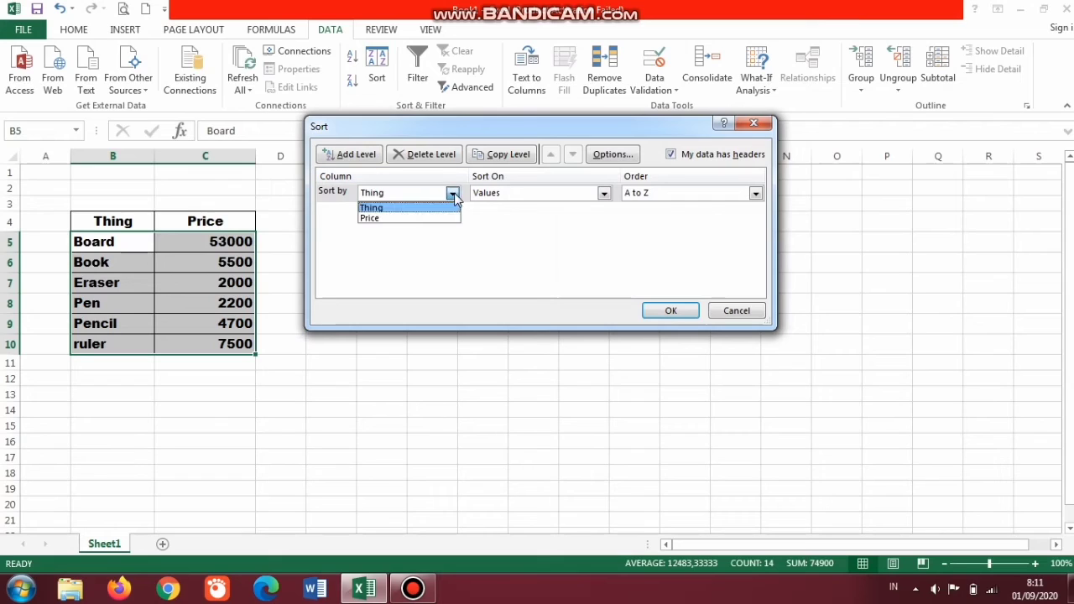
{"action": "left_click", "coordinate": [436, 219]}
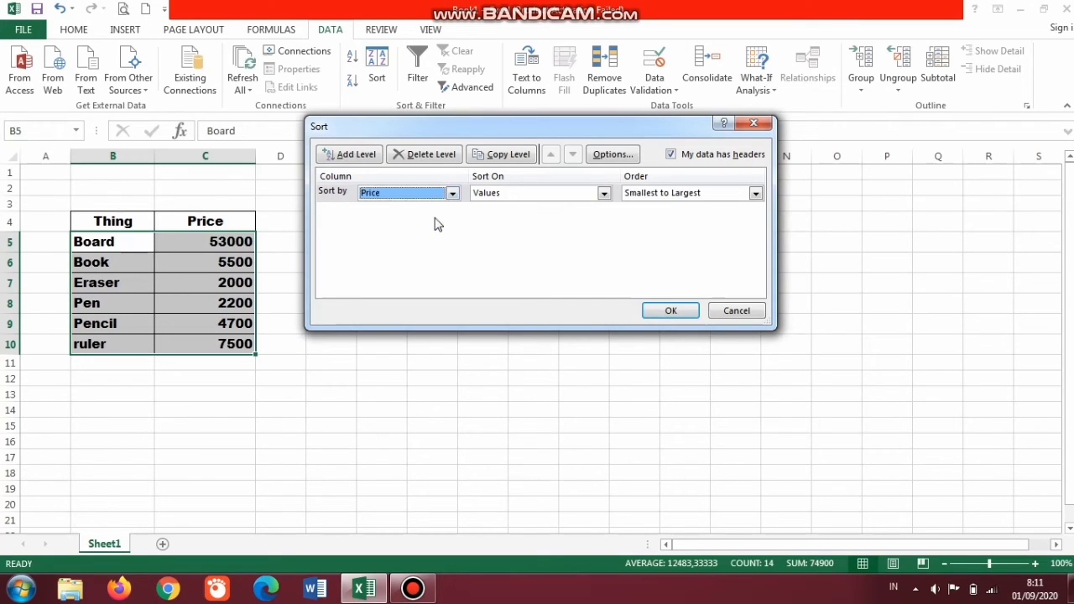
{"action": "left_click", "coordinate": [705, 193]}
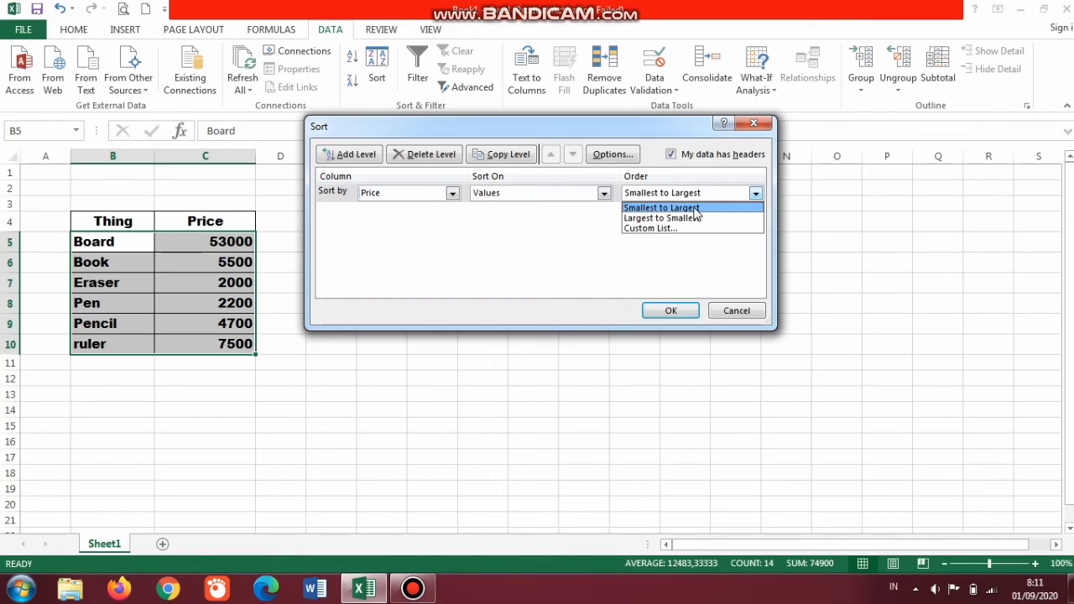
{"action": "left_click", "coordinate": [695, 209]}
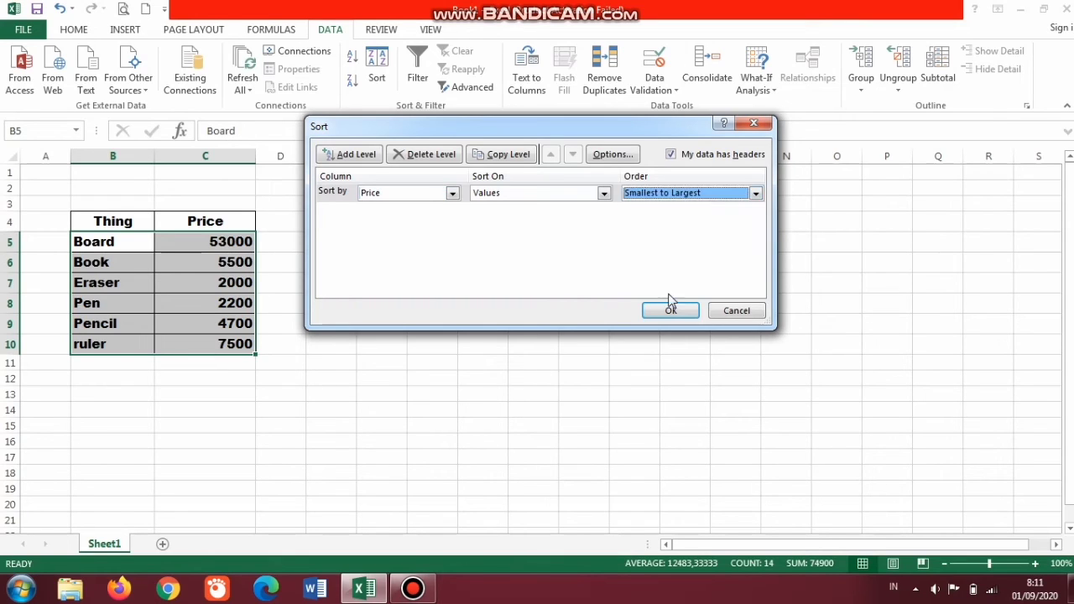
{"action": "left_click", "coordinate": [671, 310]}
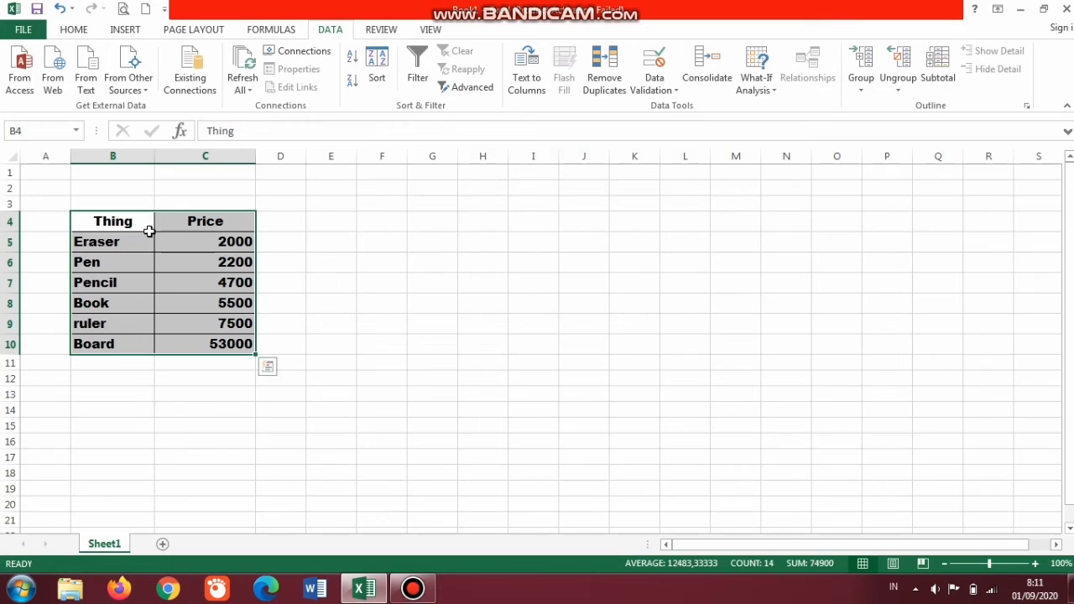
{"action": "left_click", "coordinate": [245, 243]}
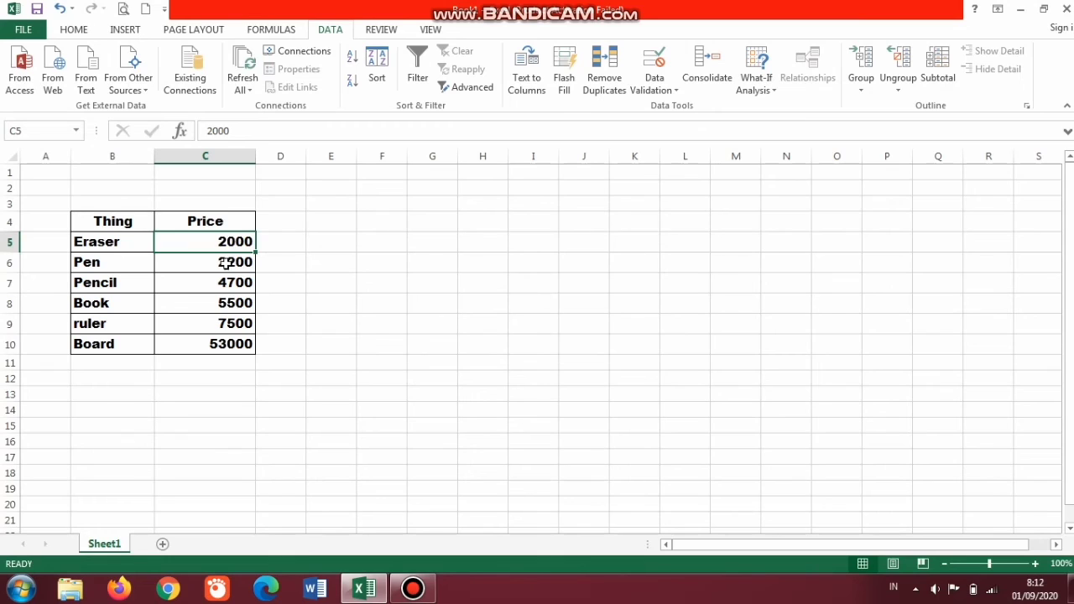
{"action": "left_click", "coordinate": [226, 263]}
{"action": "left_click", "coordinate": [236, 286]}
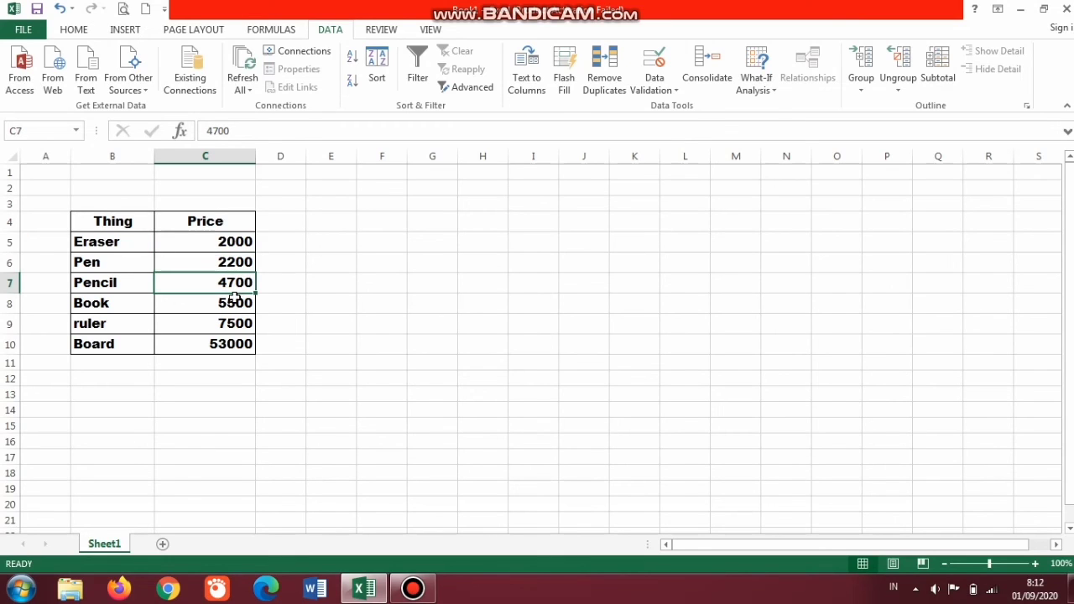
{"action": "left_click", "coordinate": [233, 350]}
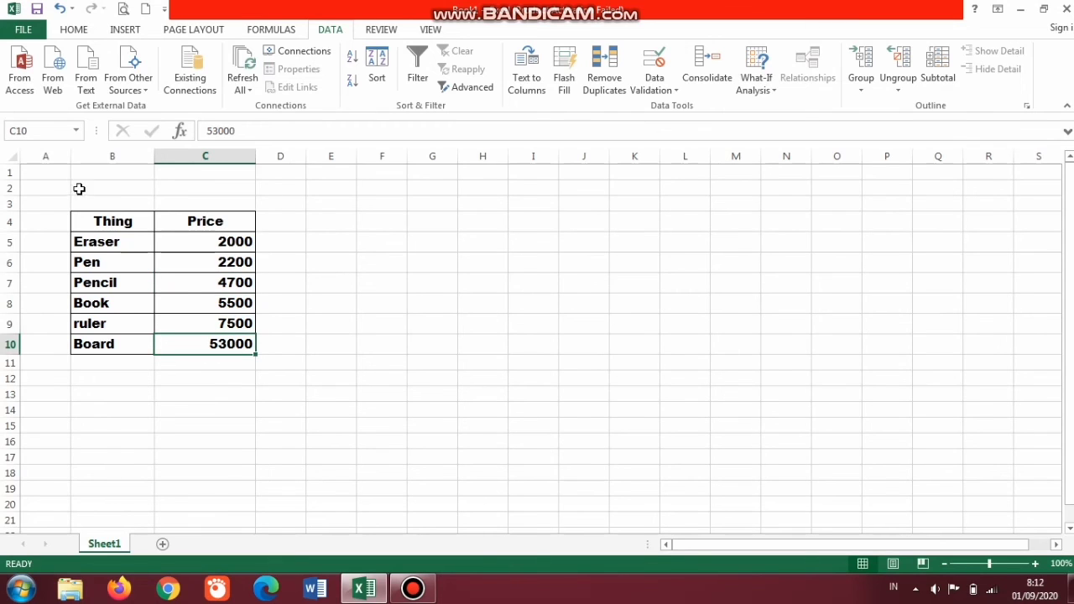
Sort the table in B4:C10 by Price in Largest to Smallest order and check the first and last amounts
{"action": "left_click_drag", "start_coordinate": [102, 226], "coordinate": [216, 344]}
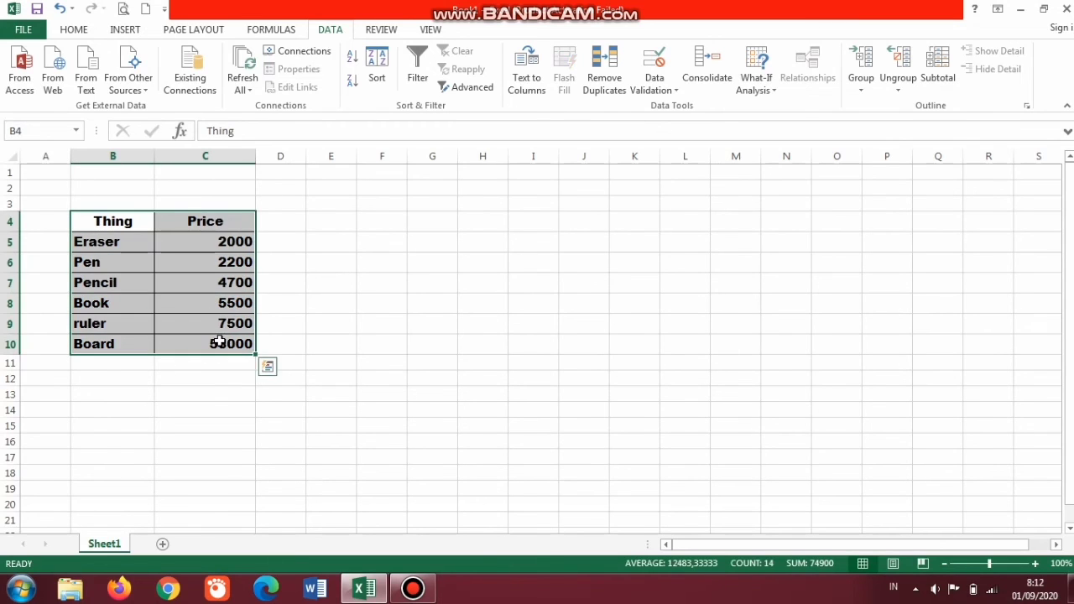
{"action": "left_click", "coordinate": [377, 71]}
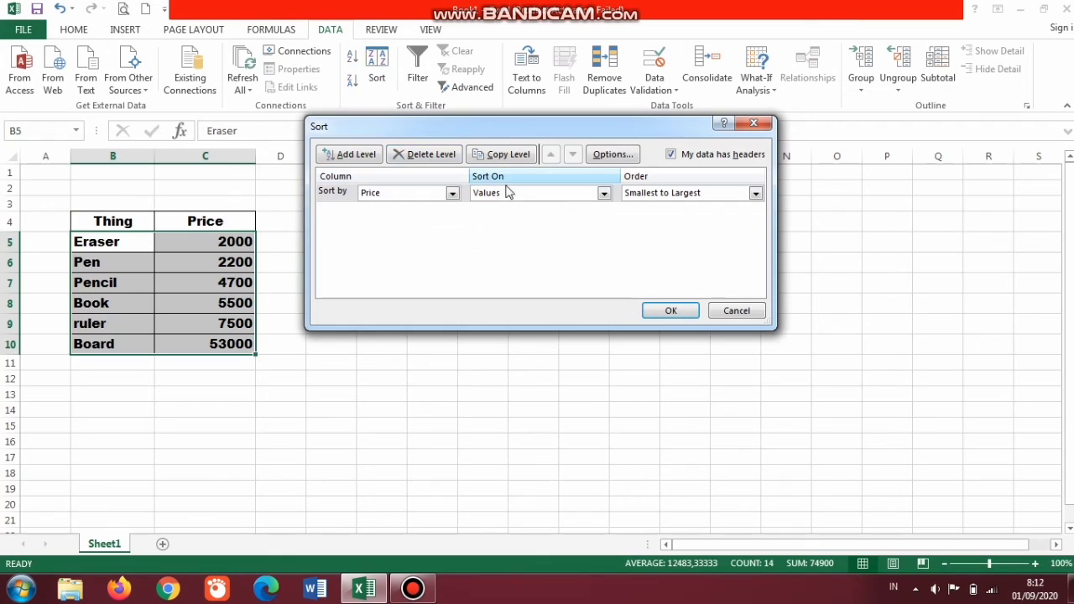
{"action": "left_click", "coordinate": [757, 194]}
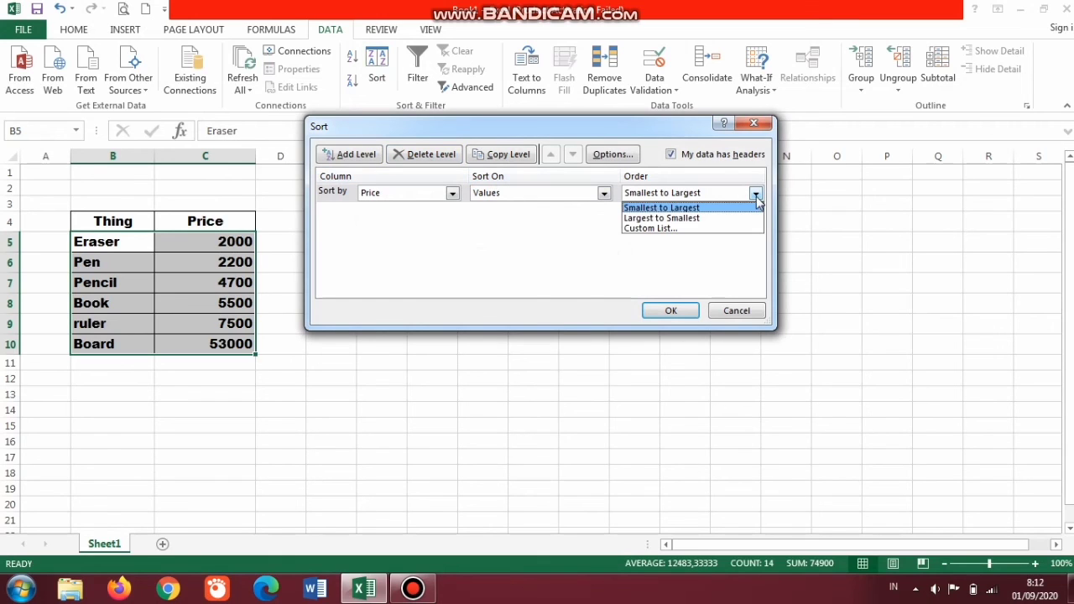
{"action": "left_click", "coordinate": [720, 220]}
{"action": "left_click", "coordinate": [671, 311]}
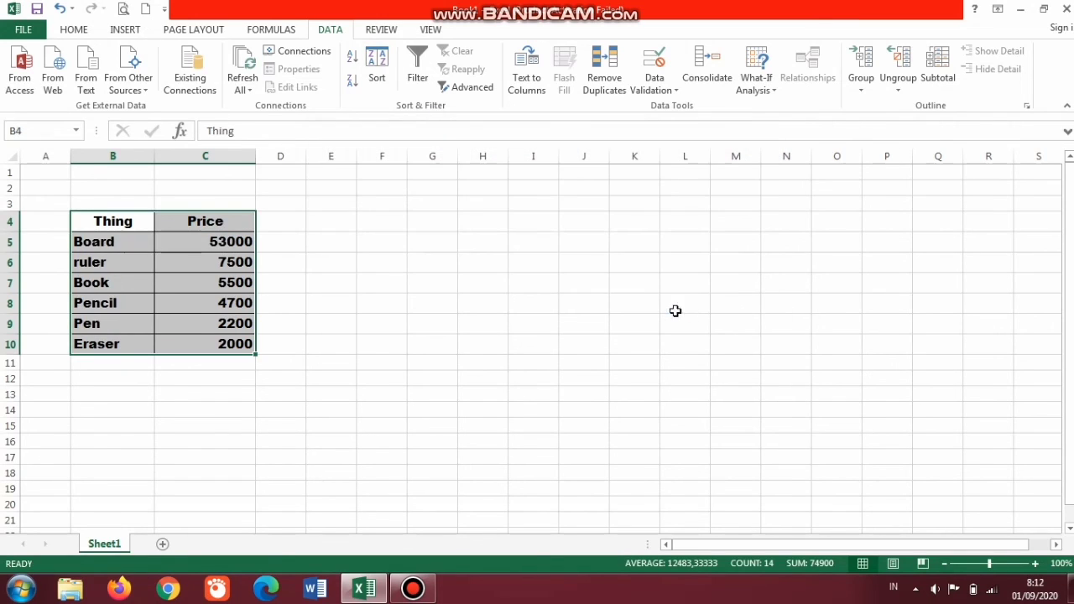
{"action": "left_click", "coordinate": [213, 249]}
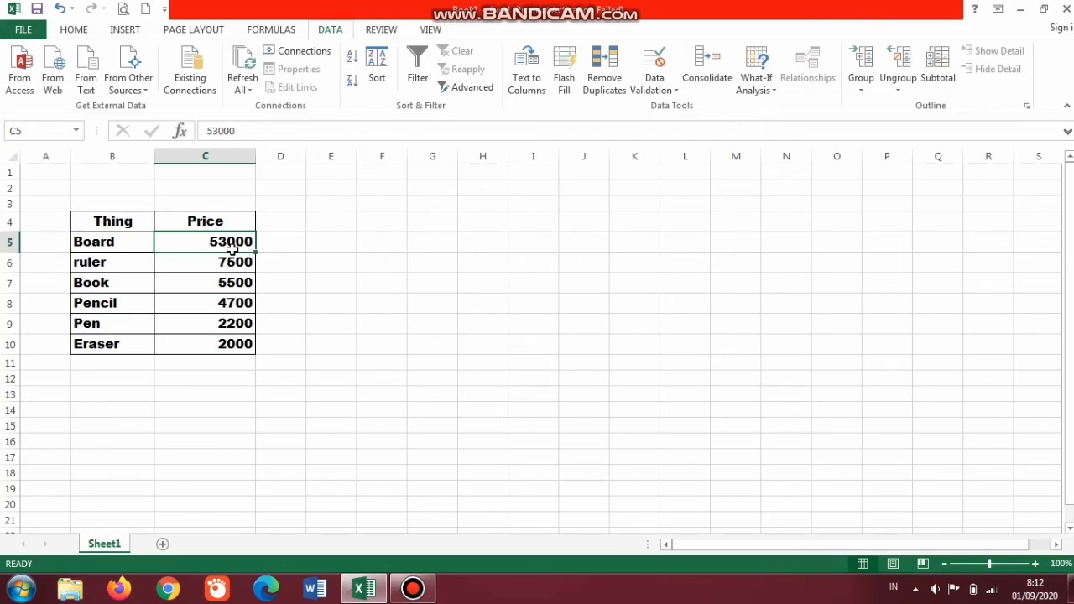
{"action": "left_click", "coordinate": [244, 345]}
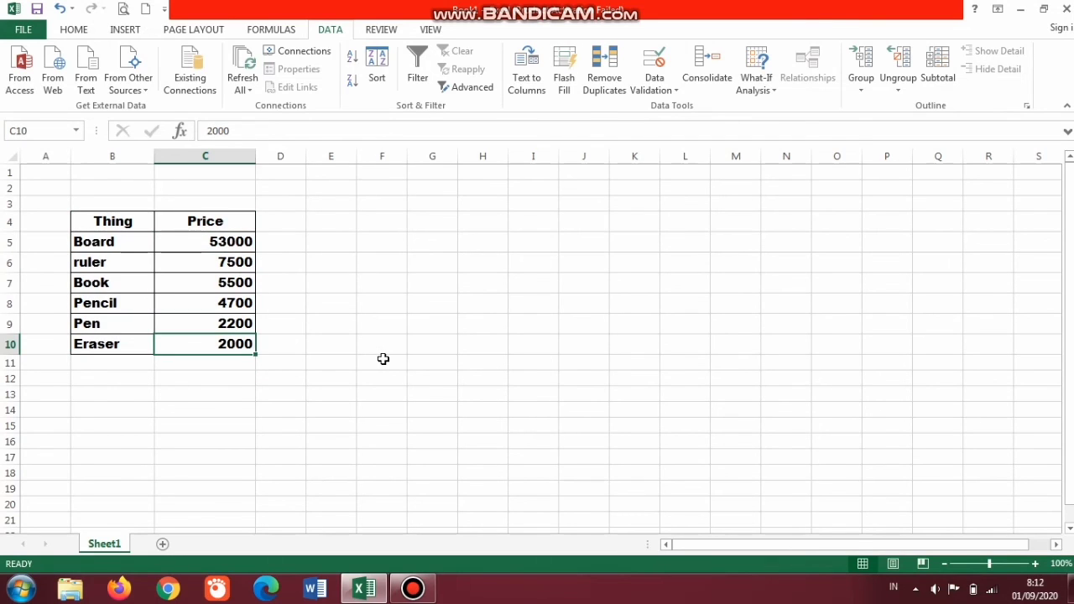